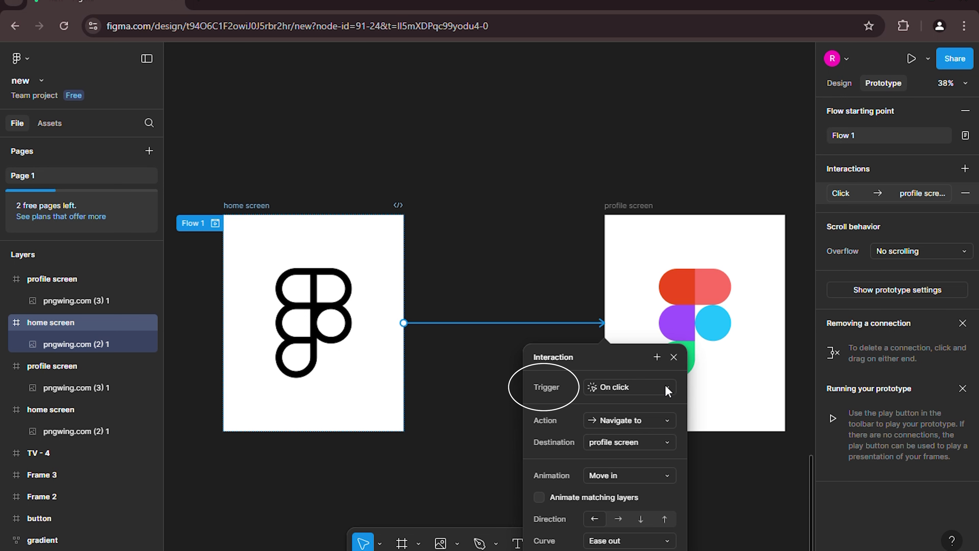
Set the home screen interaction to navigate to the profile screen on click with a Dissolve animation.
click(668, 391)
click(666, 385)
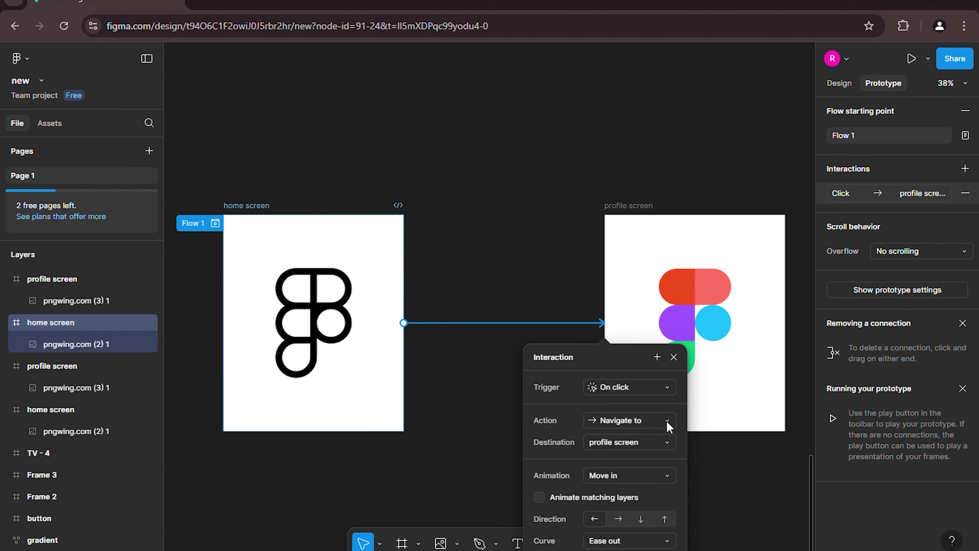
click(666, 421)
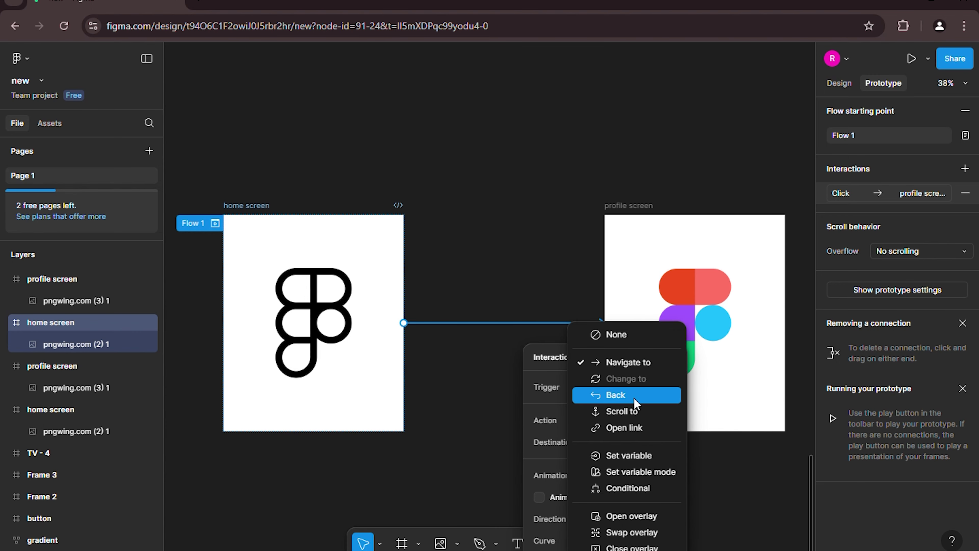
click(645, 359)
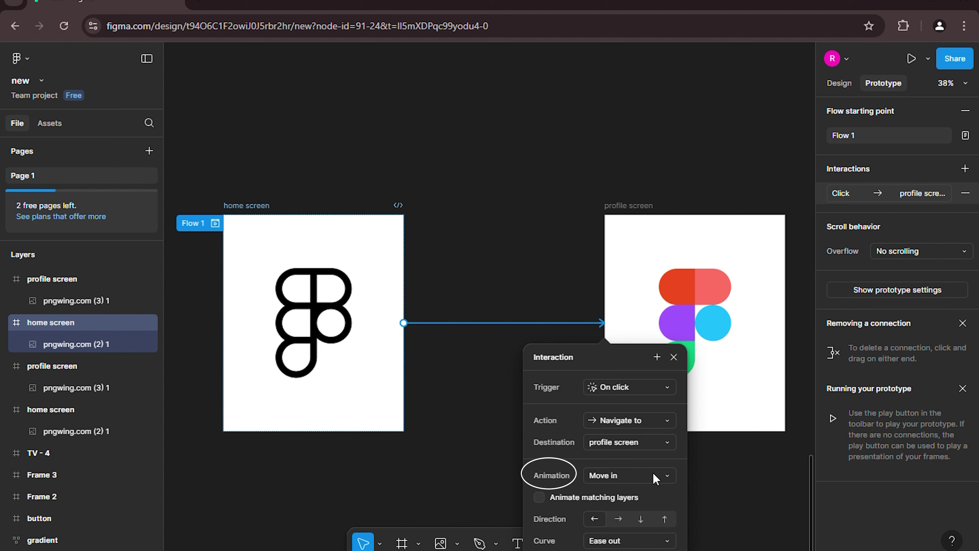
click(656, 477)
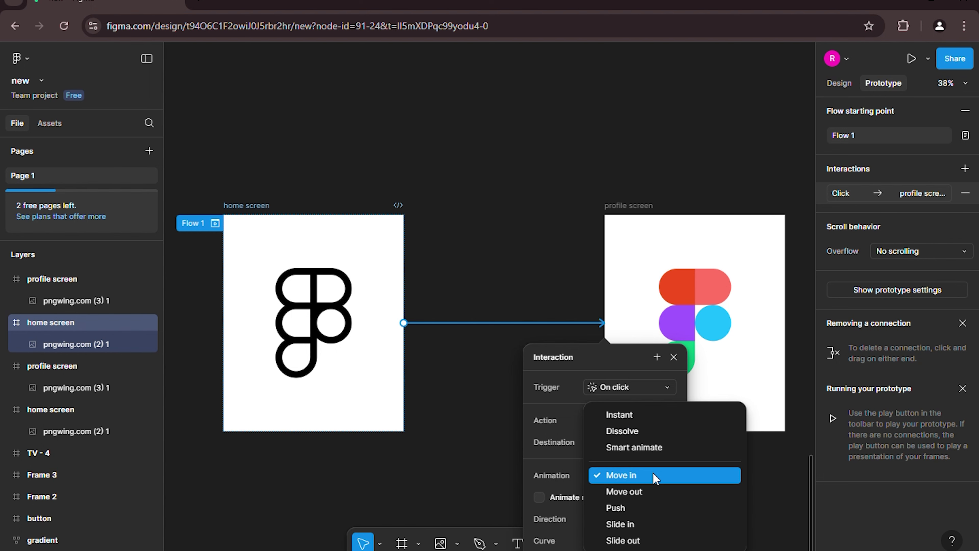
click(647, 432)
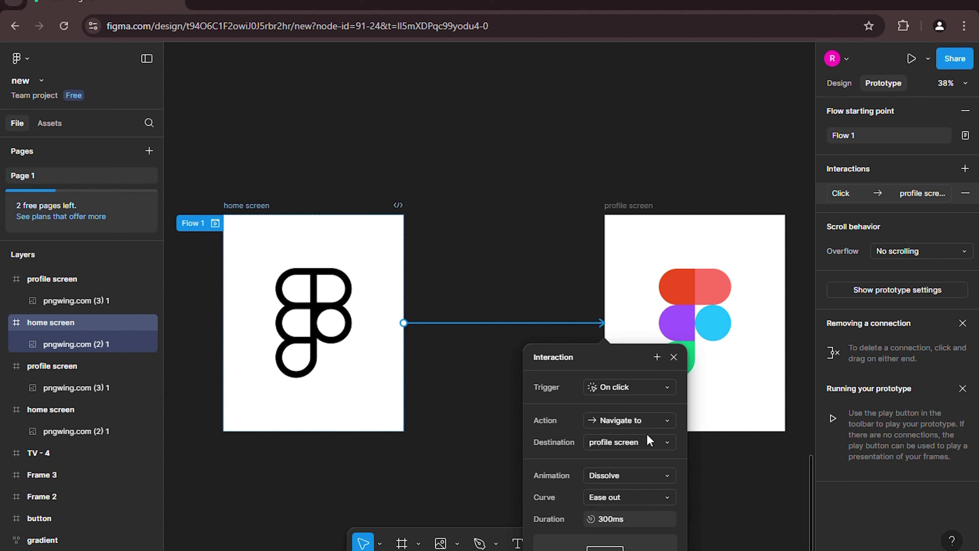
scroll(646, 434, down, 1)
scroll(650, 440, down, 2)
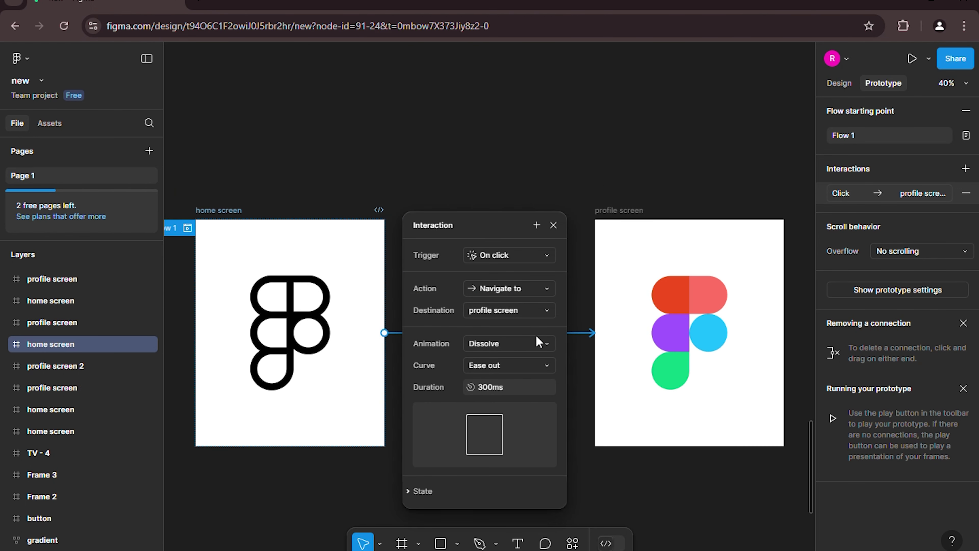
Examine the easing curve options and the duration setting of the Dissolve transition without changing them.
click(547, 365)
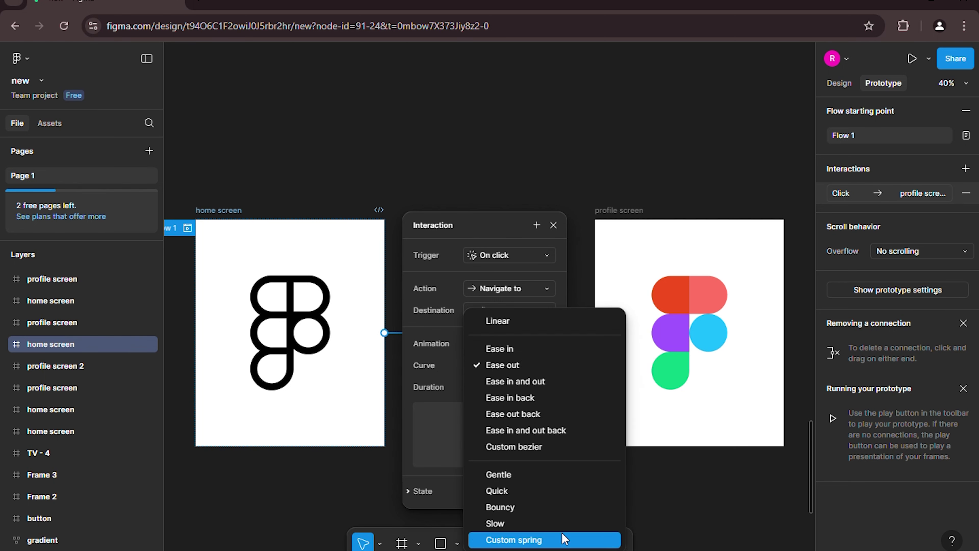
click(674, 512)
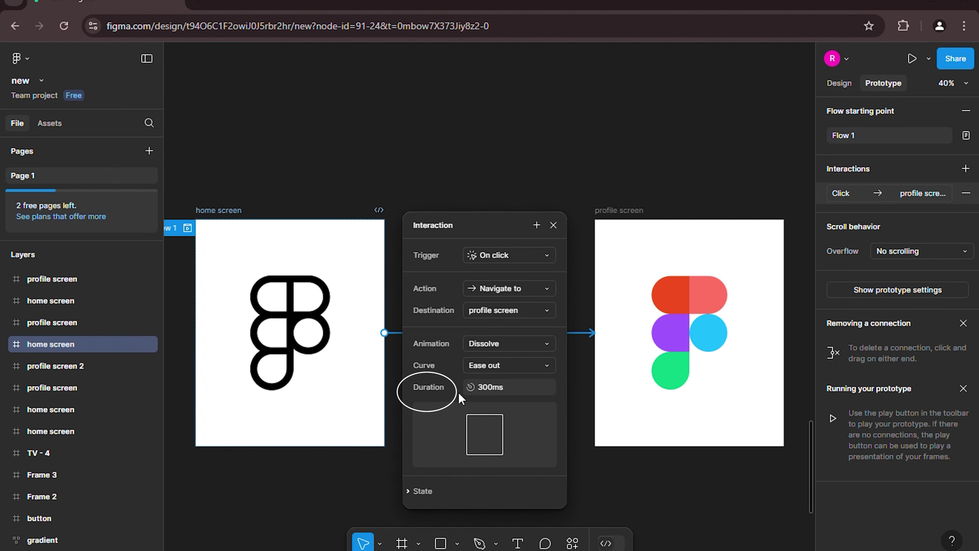
click(481, 388)
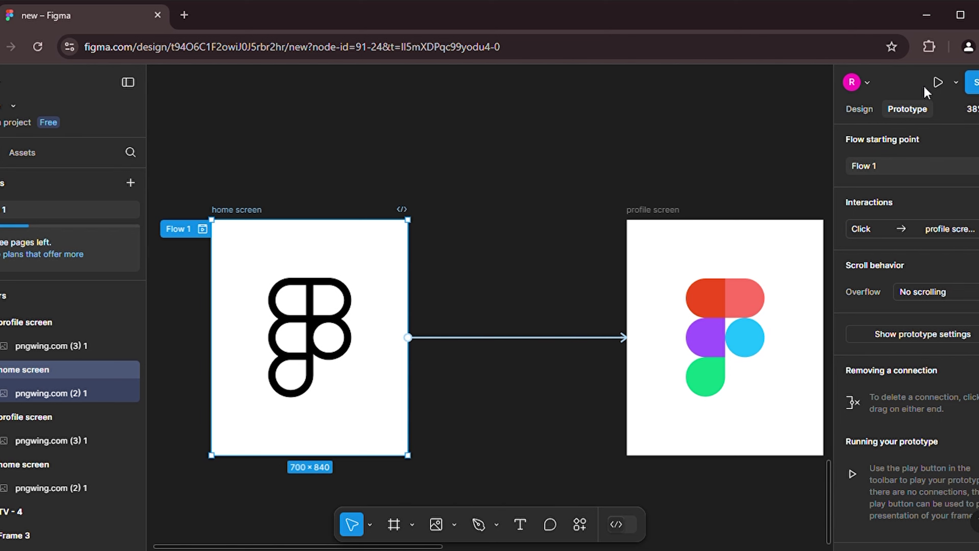
Present the Flow 1 prototype starting from the home screen with the logo.
click(957, 82)
click(911, 115)
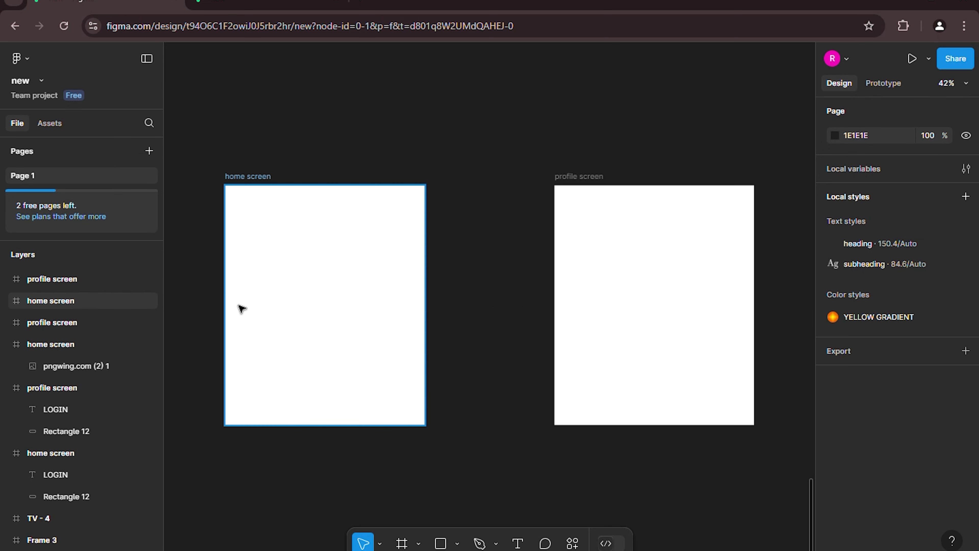
Draw a rectangle about 446 × 161 in the middle of the empty home screen frame and fill it with magenta FF00EE.
scroll(270, 314, up, 1)
scroll(279, 312, up, 1)
key(r)
drag(260, 264, 436, 335)
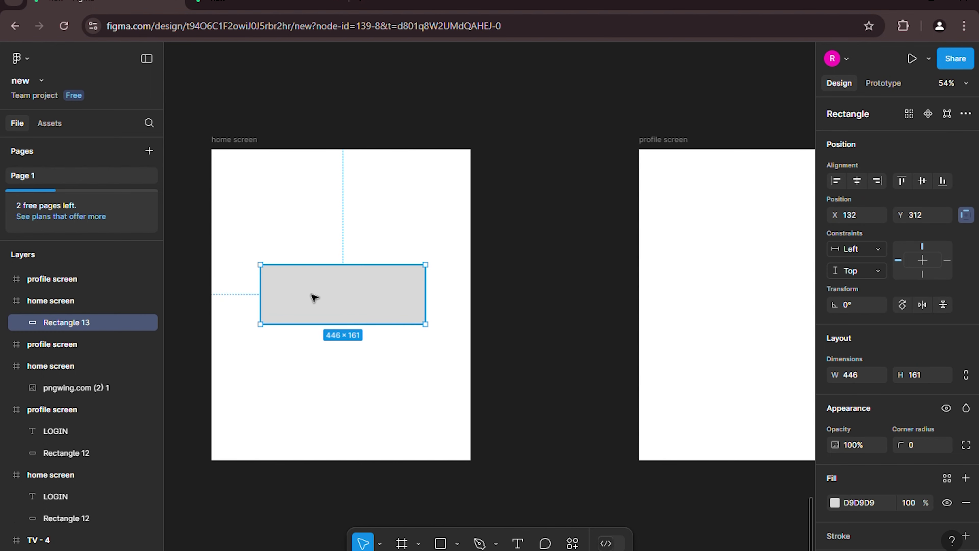
click(834, 502)
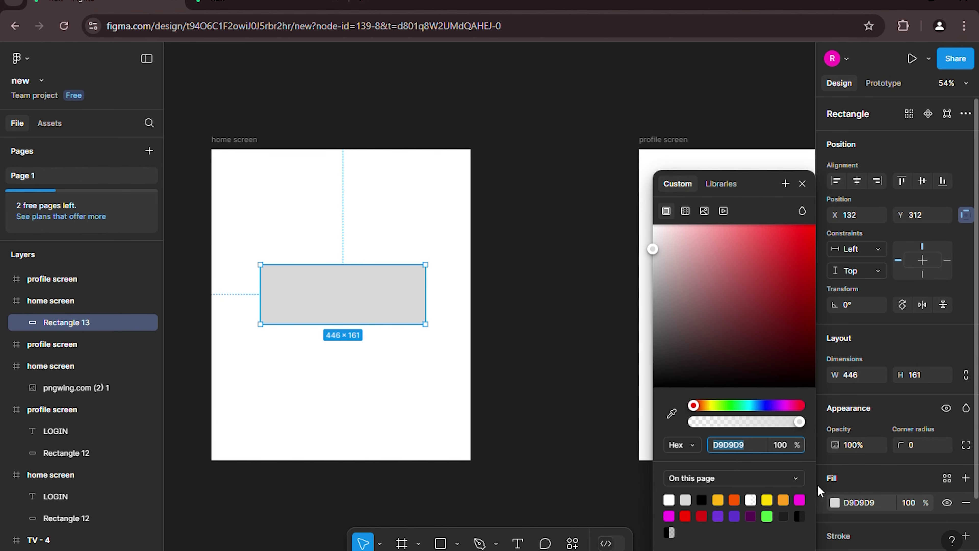
click(669, 516)
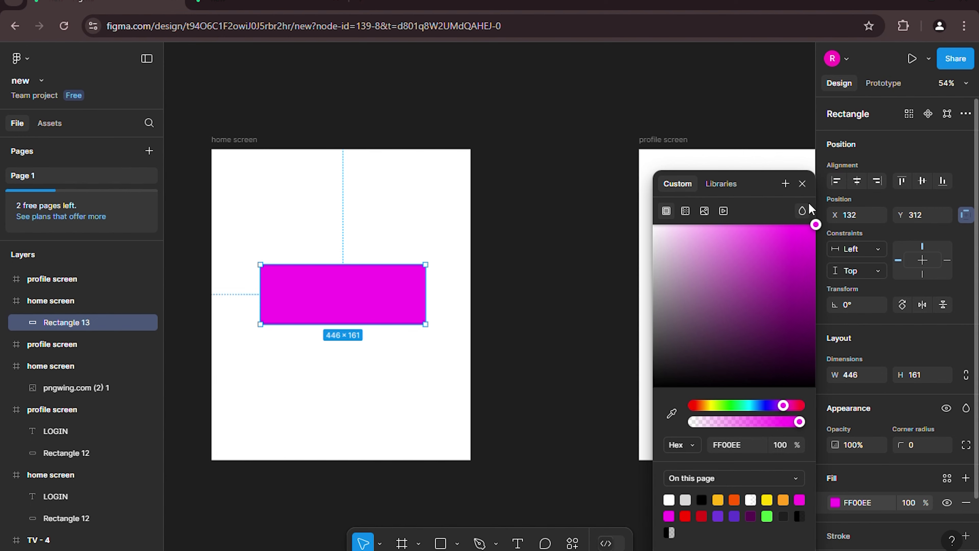
click(802, 183)
Round the magenta rectangle's corners to a radius of about 68.
scroll(300, 304, up, 5)
drag(419, 271, 419, 308)
scroll(500, 312, down, 4)
scroll(500, 311, up, 2)
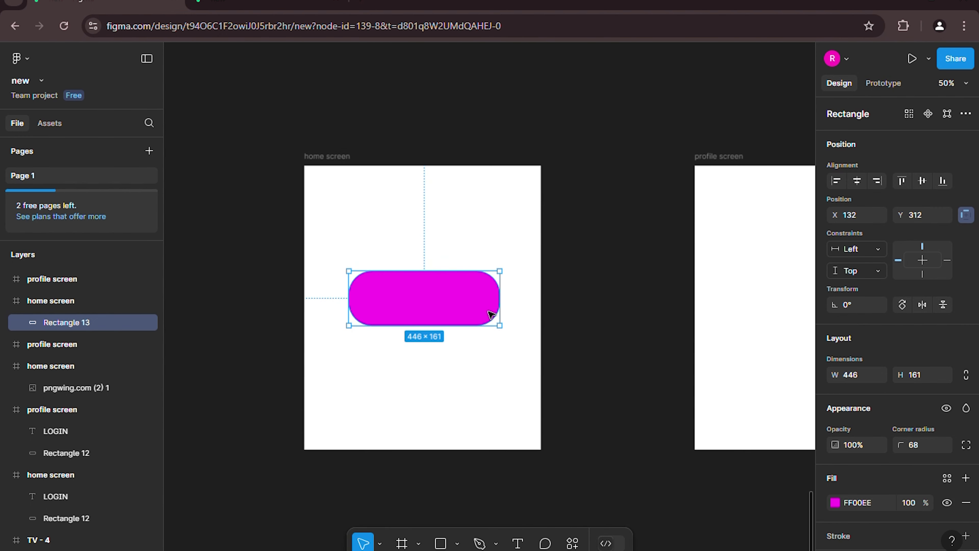
Add the text SIGN UP and centre it on the magenta rectangle in the home screen.
click(520, 544)
click(396, 296)
text(SIGN UP)
key(Escape)
drag(444, 311, 419, 304)
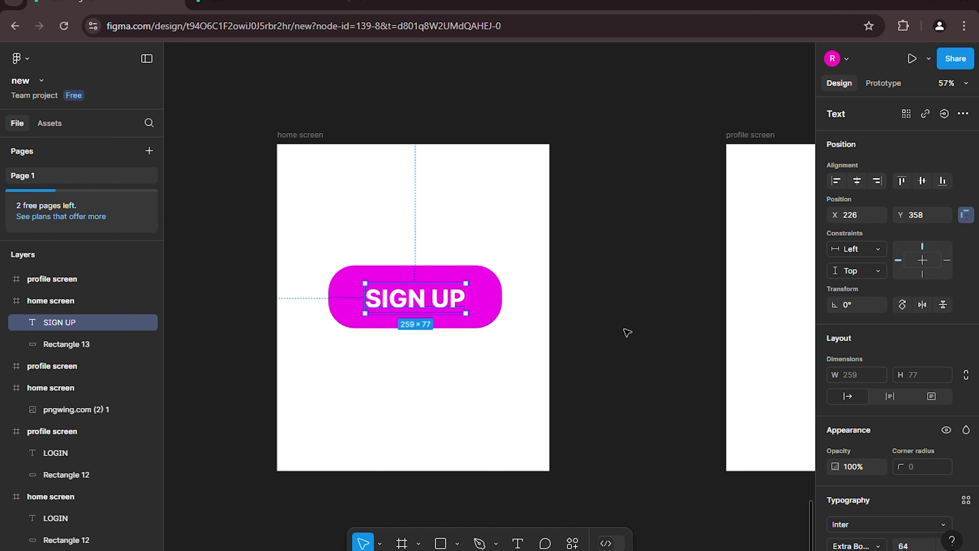
Copy the SIGN UP text and its magenta rectangle into the empty profile screen frame at the same position.
scroll(627, 333, down, 3)
click(540, 313)
shift+click(499, 308)
scroll(397, 325, right, 3)
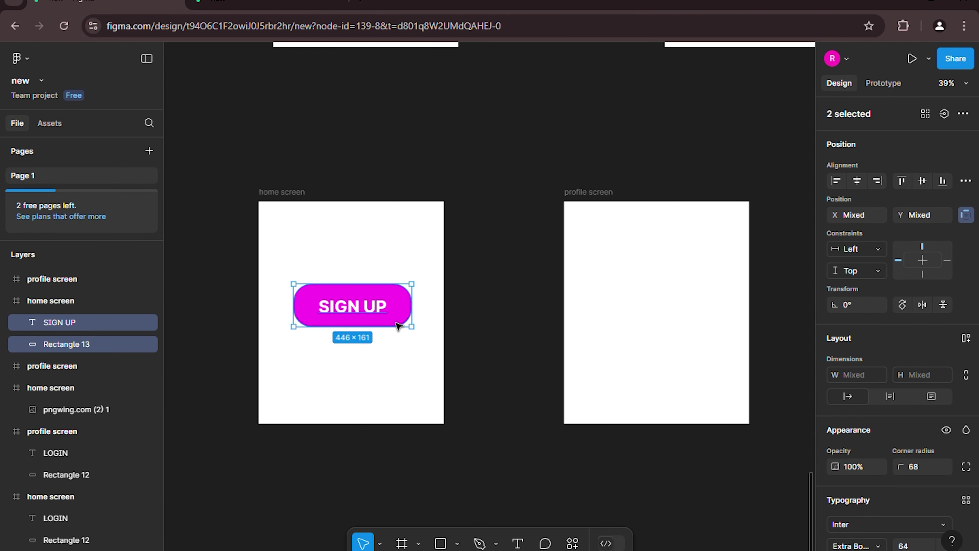
click(594, 310)
key(ctrl+v)
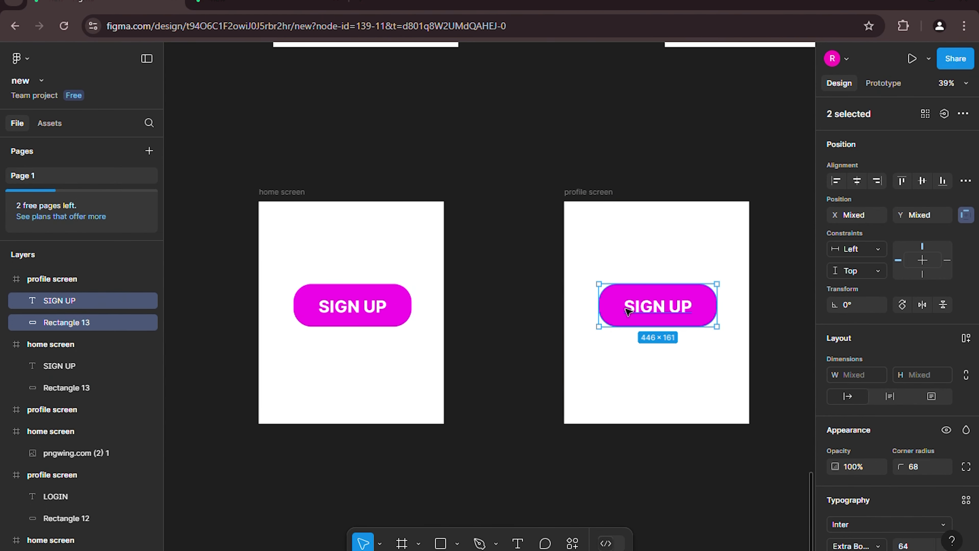
click(621, 381)
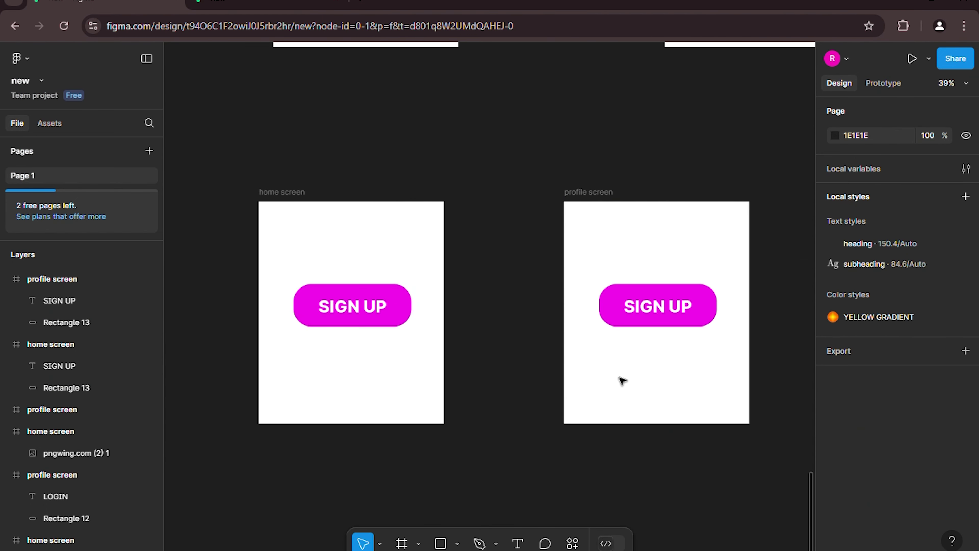
Create a prototype connection from the home screen frame with the SIGN UP button to the neighbouring profile screen frame.
click(883, 84)
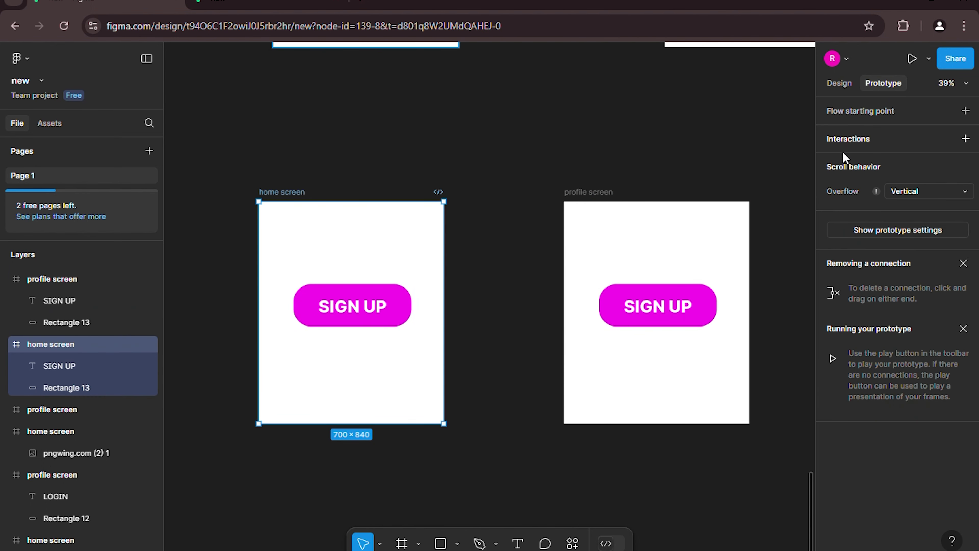
click(448, 314)
click(408, 314)
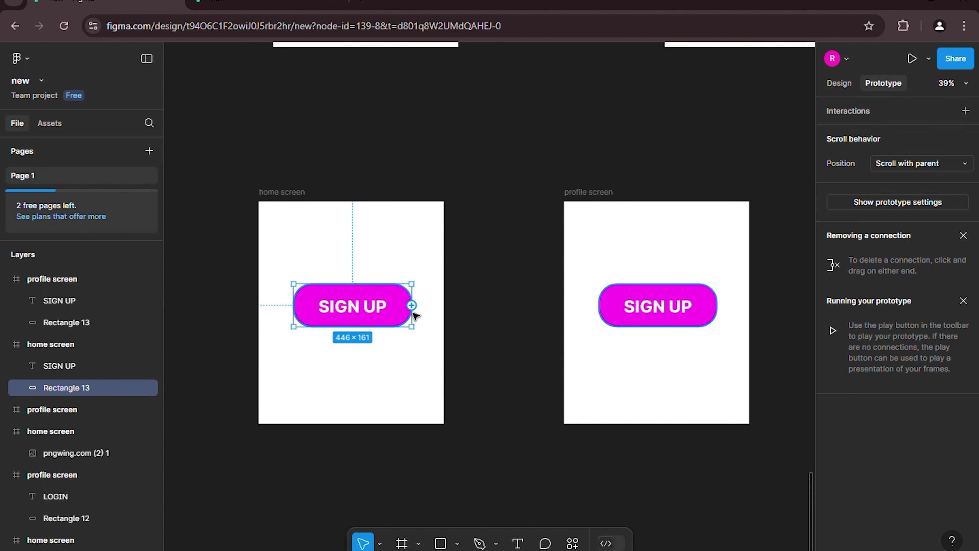
click(303, 197)
drag(444, 312, 532, 199)
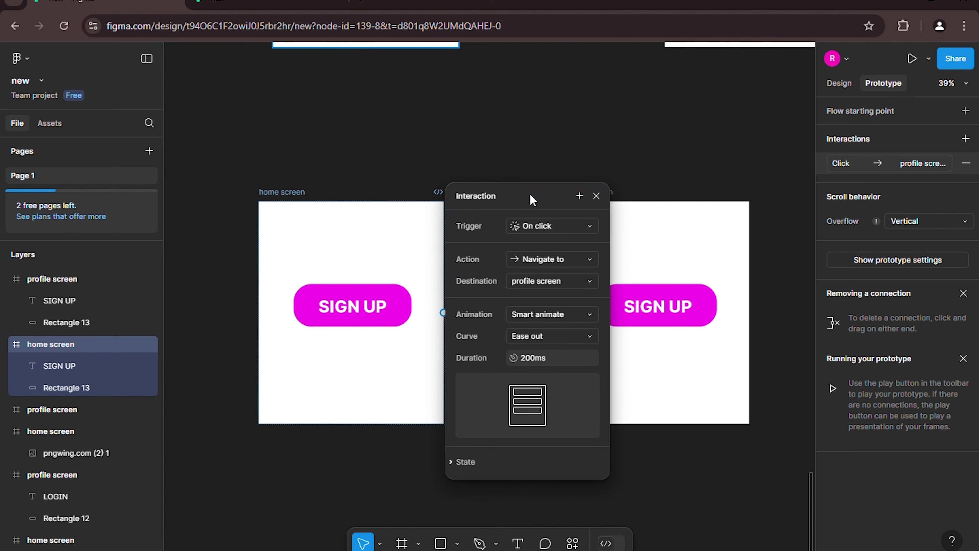
Set the interaction's trigger to While hovering, keeping Navigate to, the profile screen destination and the Smart animate animation.
click(591, 227)
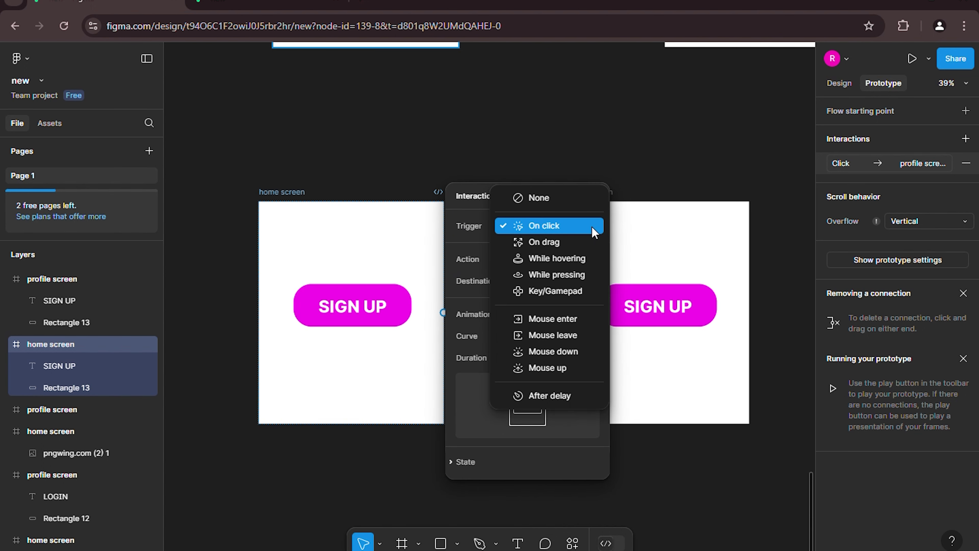
click(593, 266)
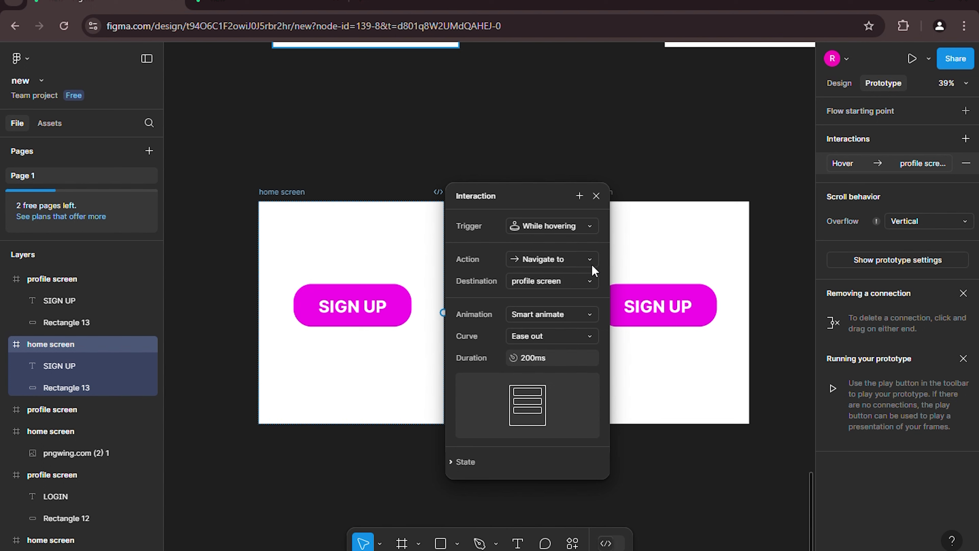
click(591, 263)
click(589, 262)
click(592, 282)
click(593, 286)
click(589, 317)
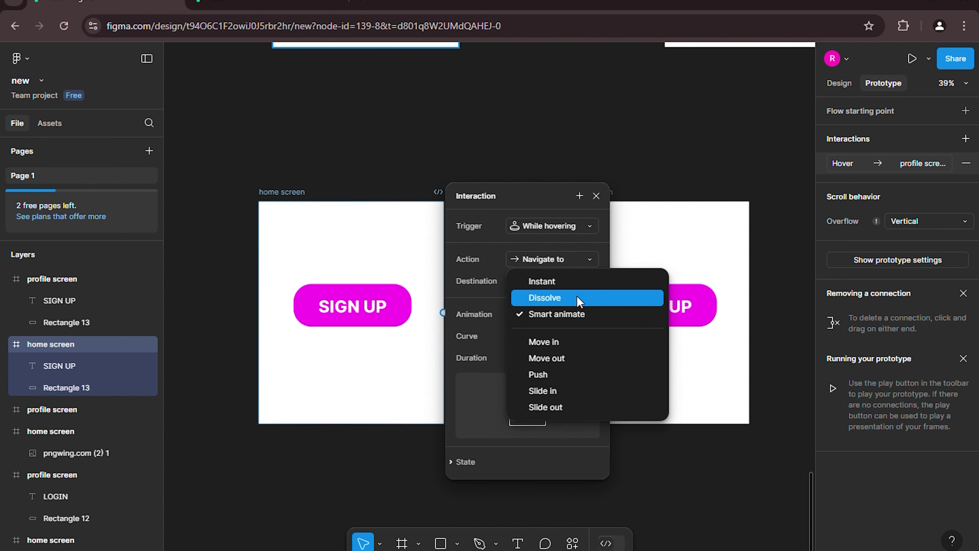
click(578, 313)
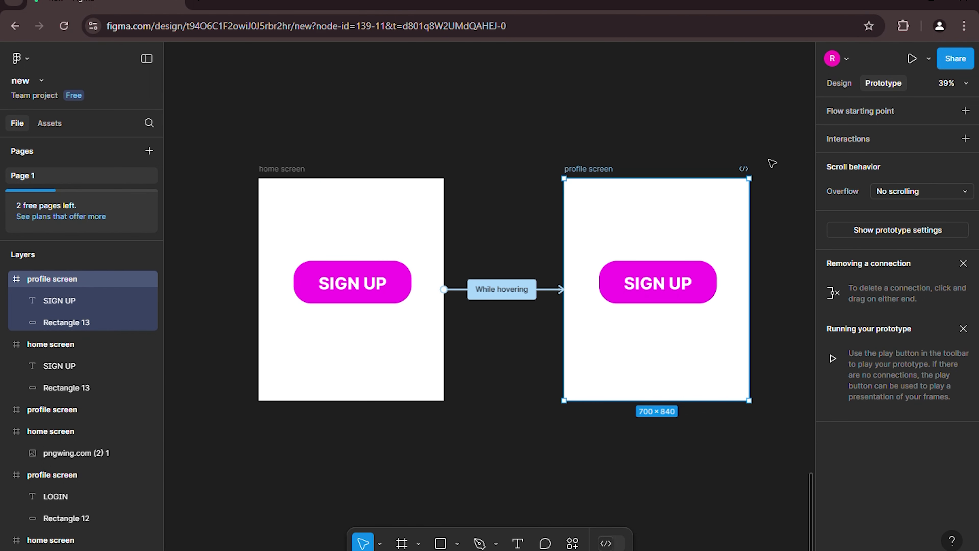
Darken the profile screen's SIGN UP button by setting its fill to purple 6C0966, and return to the prototype settings.
click(839, 83)
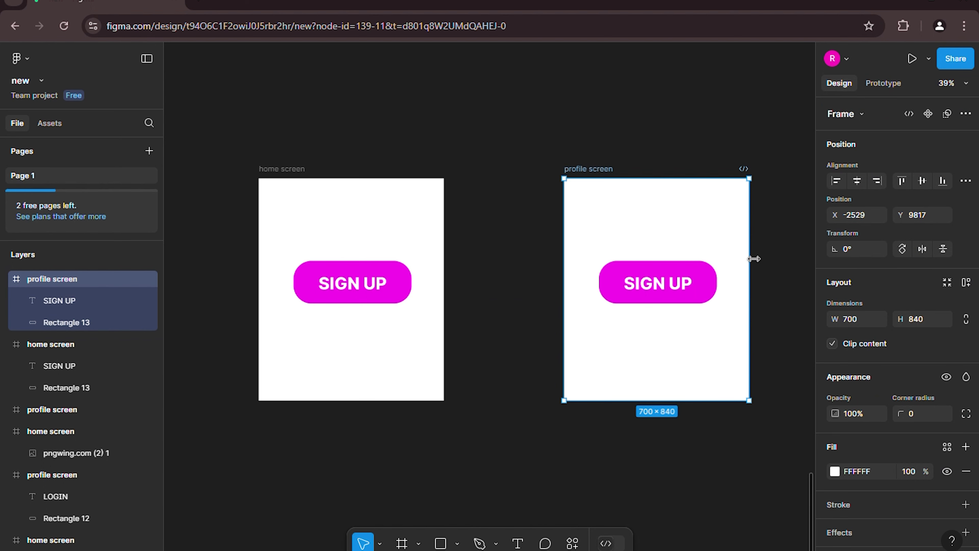
click(714, 294)
scroll(868, 406, down, 2)
click(836, 430)
drag(792, 282, 802, 324)
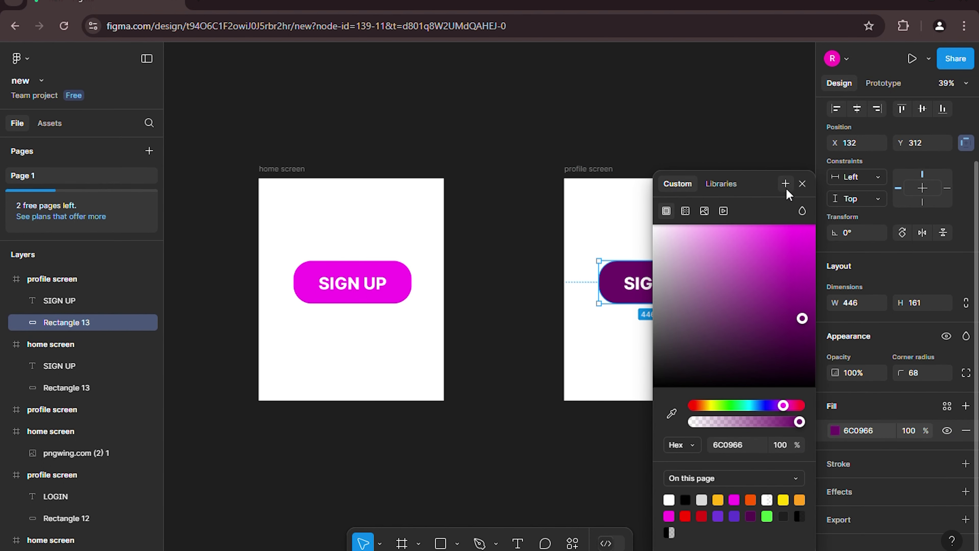
click(802, 185)
click(874, 89)
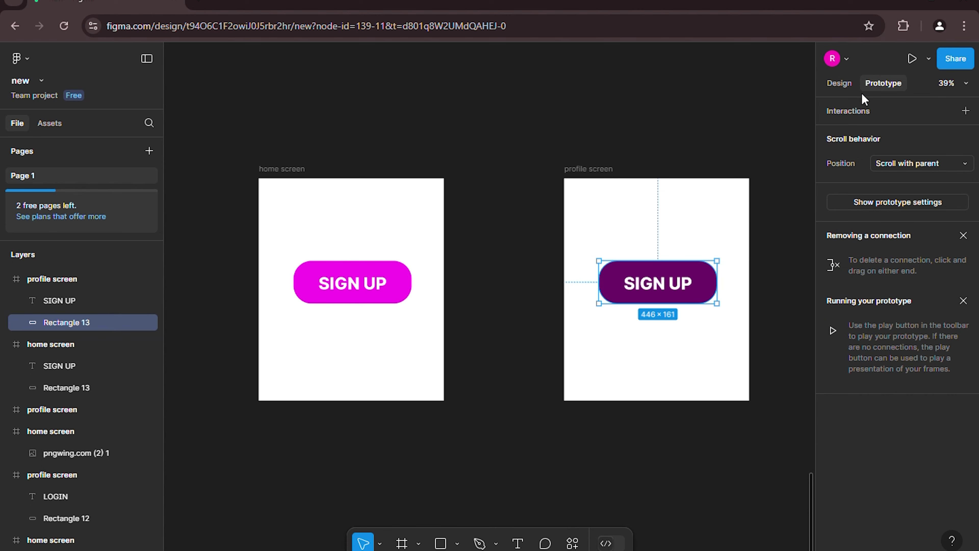
click(607, 172)
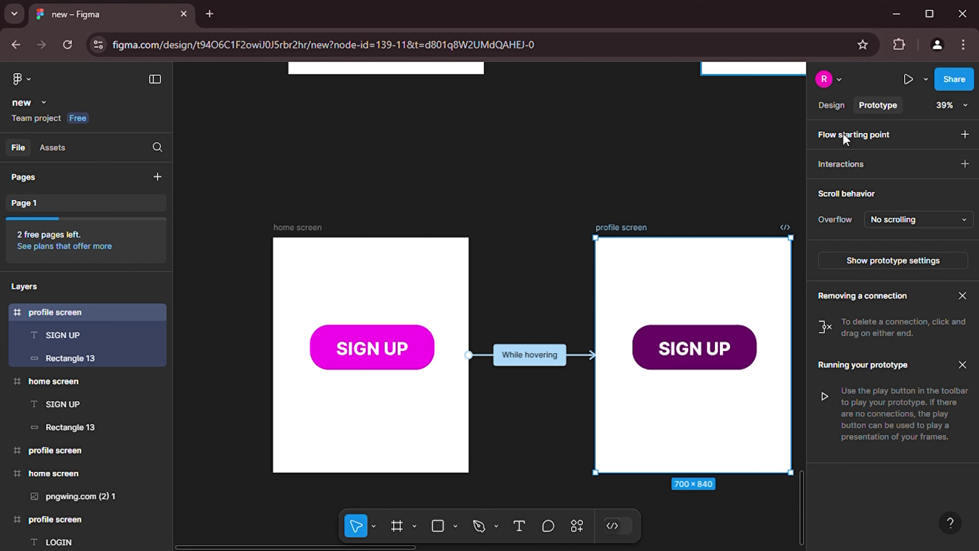
Present the prototype and step back from the profile screen to the previous screen.
click(925, 79)
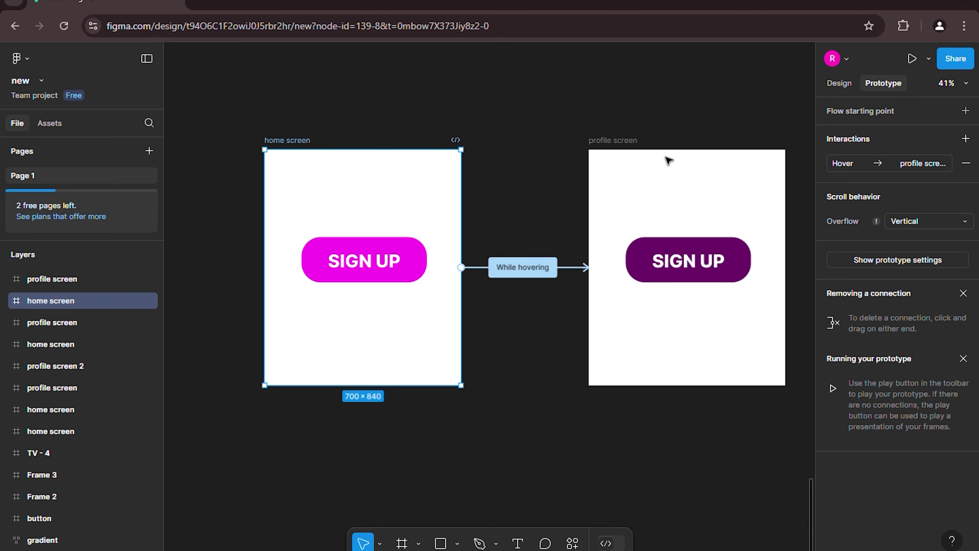
key(alt)
key(ctrl+alt+Return)
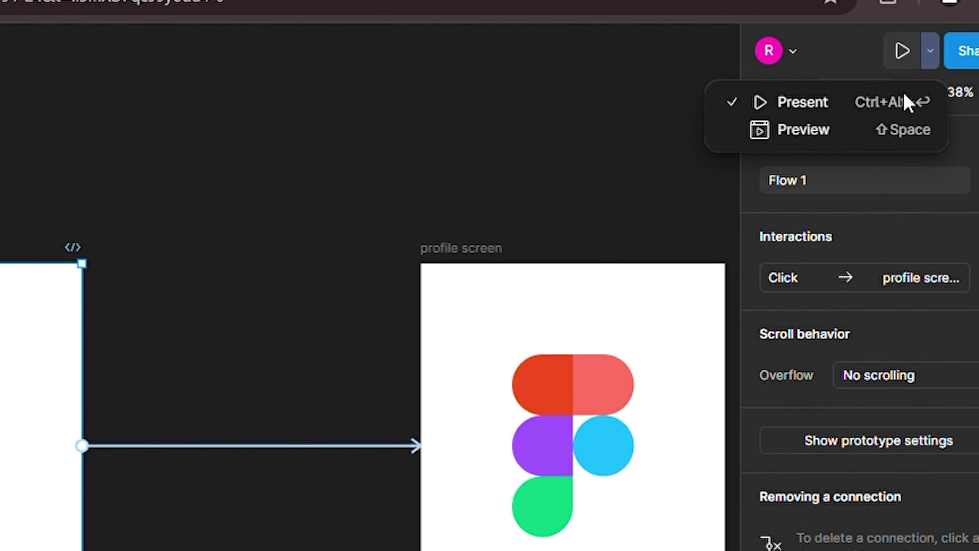
click(899, 102)
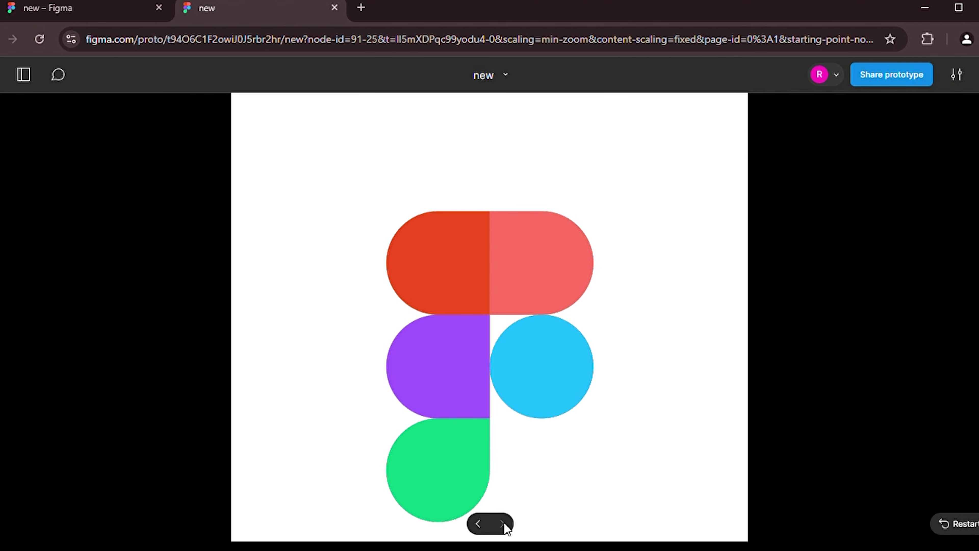
click(476, 523)
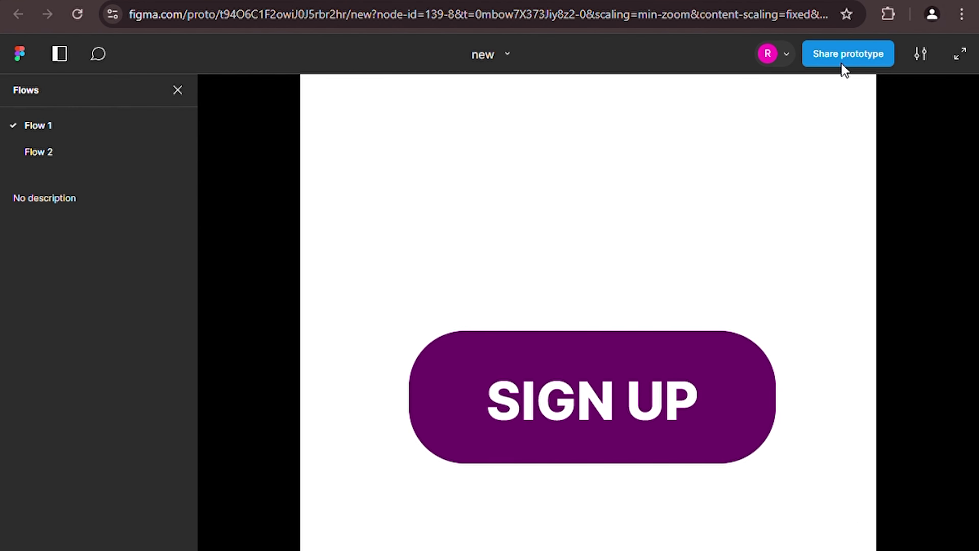
Open the prototype's sharing options and search for a person to invite by name.
click(844, 53)
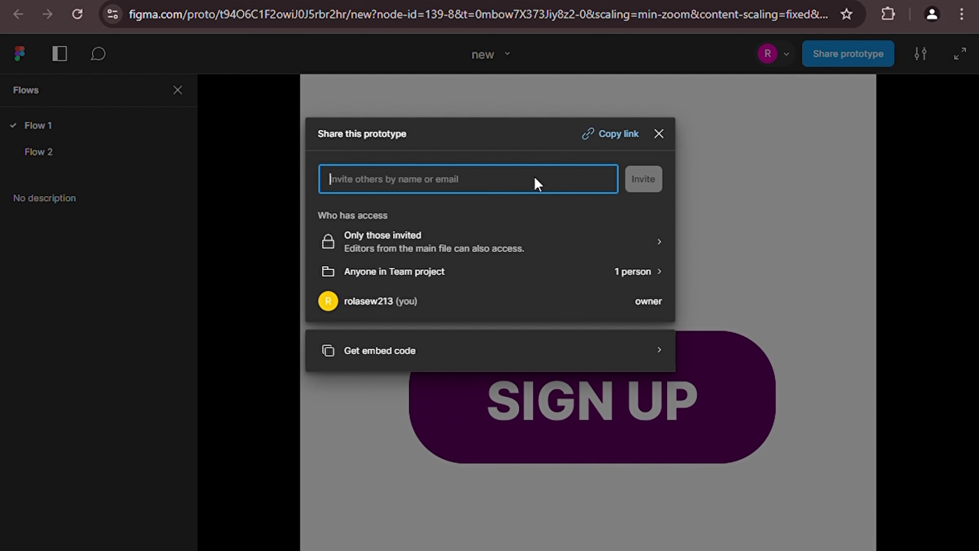
text(alex)
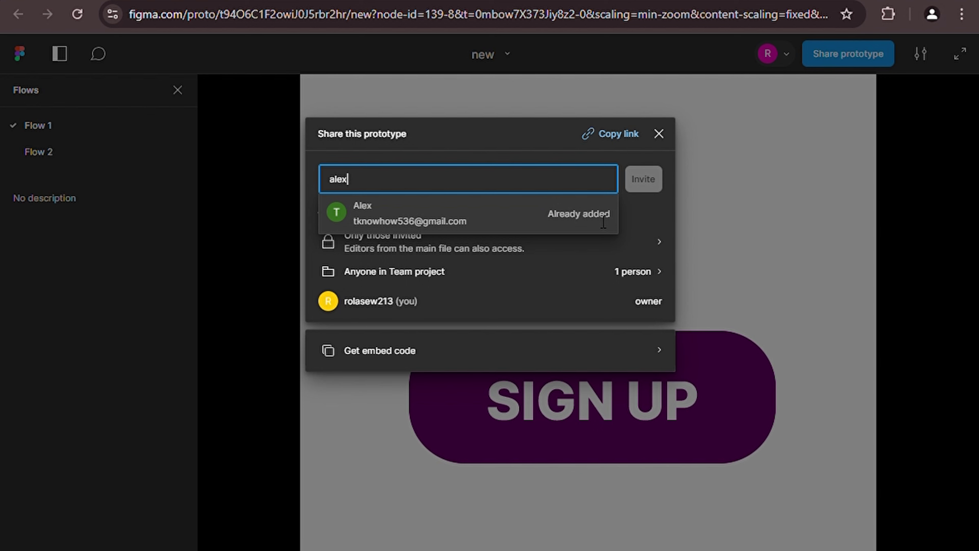
click(633, 218)
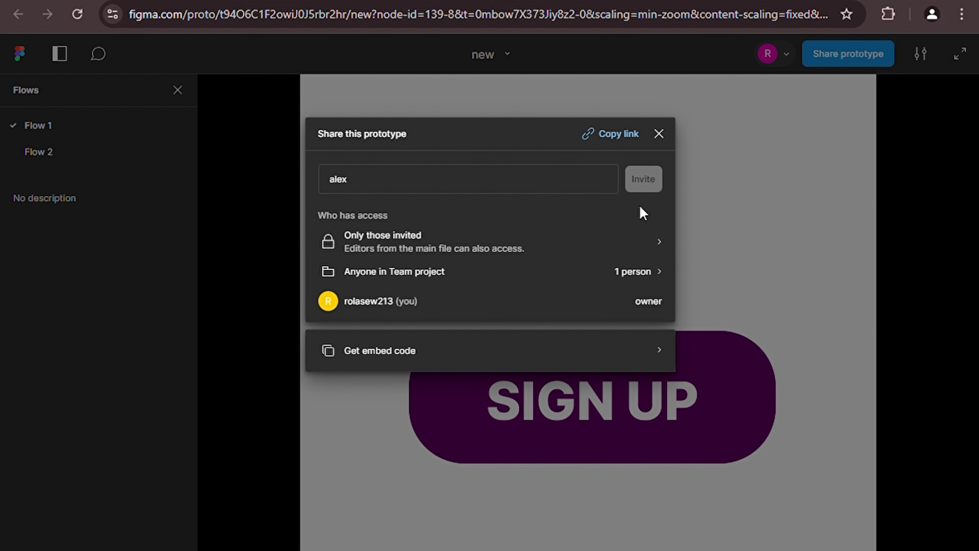
Try the Anyone and Only invited people access options in the prototype's share settings, and leave without saving.
click(641, 253)
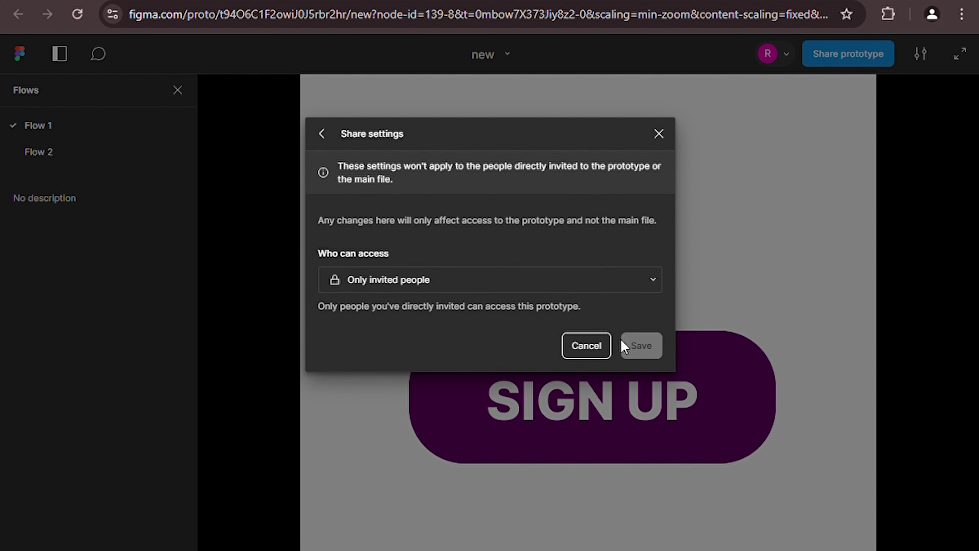
click(632, 294)
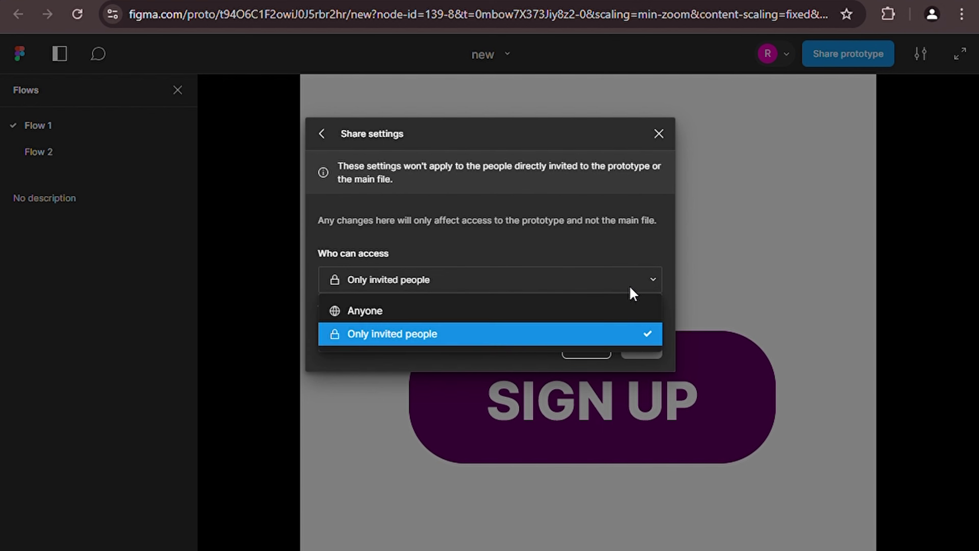
click(631, 316)
click(629, 292)
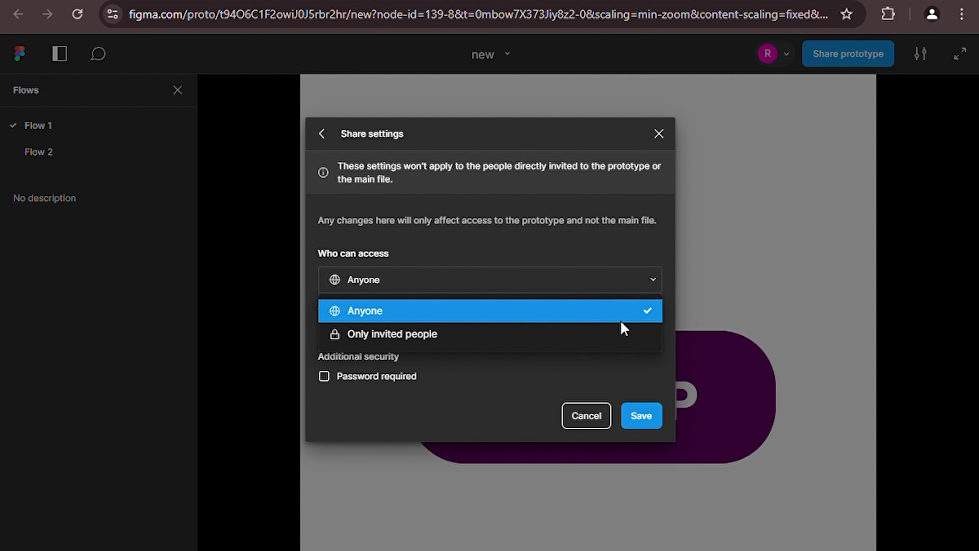
click(622, 332)
click(586, 346)
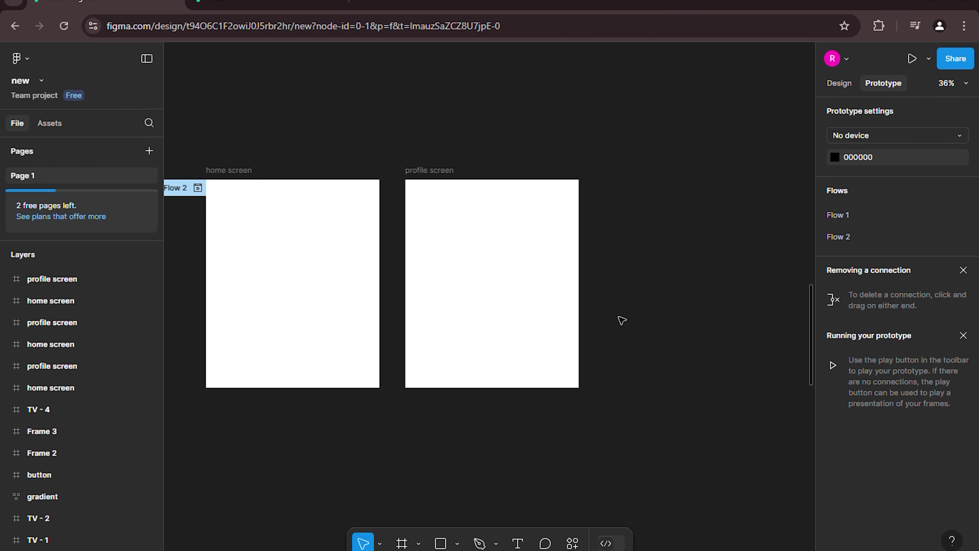
Duplicate the profile screen frame, place the copy beside it and rename it profile screen 2.
click(532, 309)
key(ctrl+d)
drag(648, 293, 670, 293)
double_click(651, 173)
text(2)
key(Return)
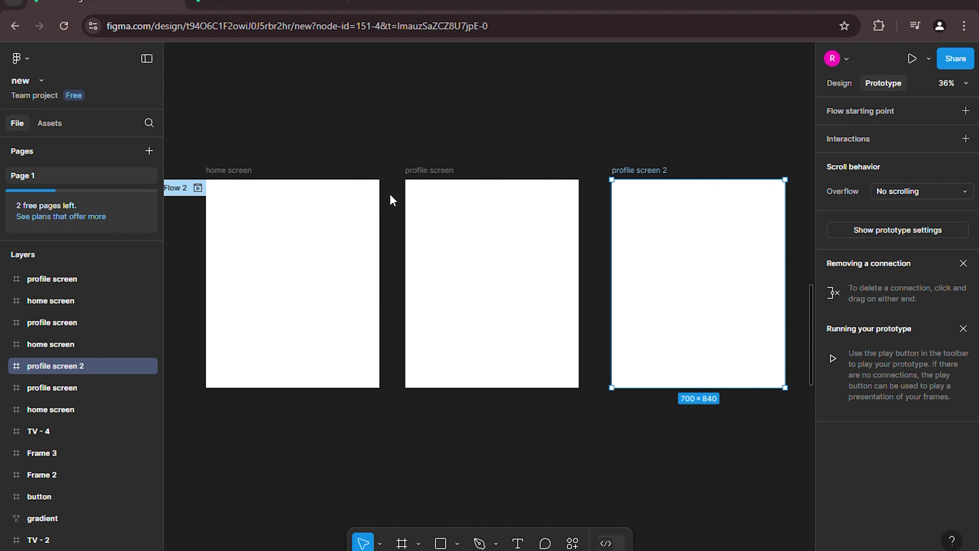
Place the dust-trail car, neon city car and futuristic phone images in the home screen, profile screen and profile screen 2 frames respectively.
key(ctrl+shift+k)
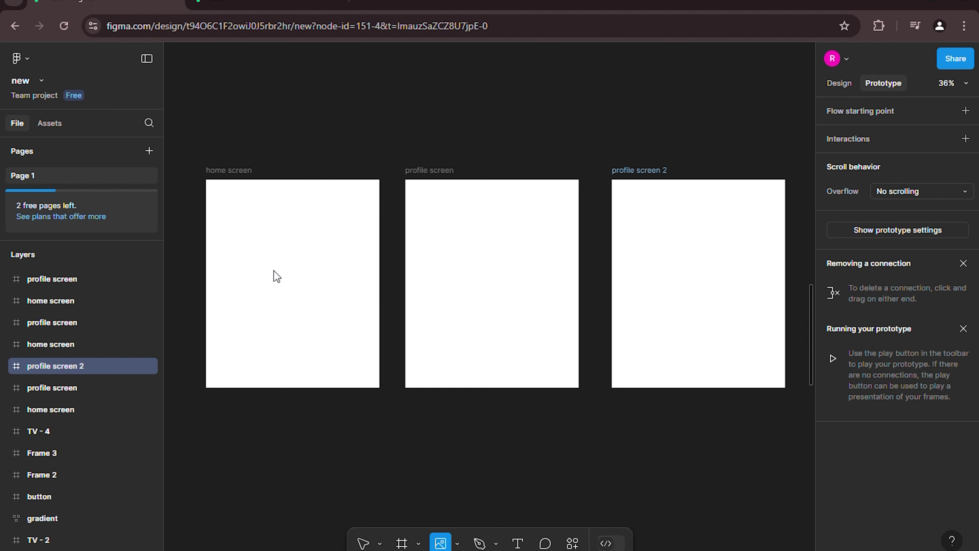
click(305, 299)
click(464, 292)
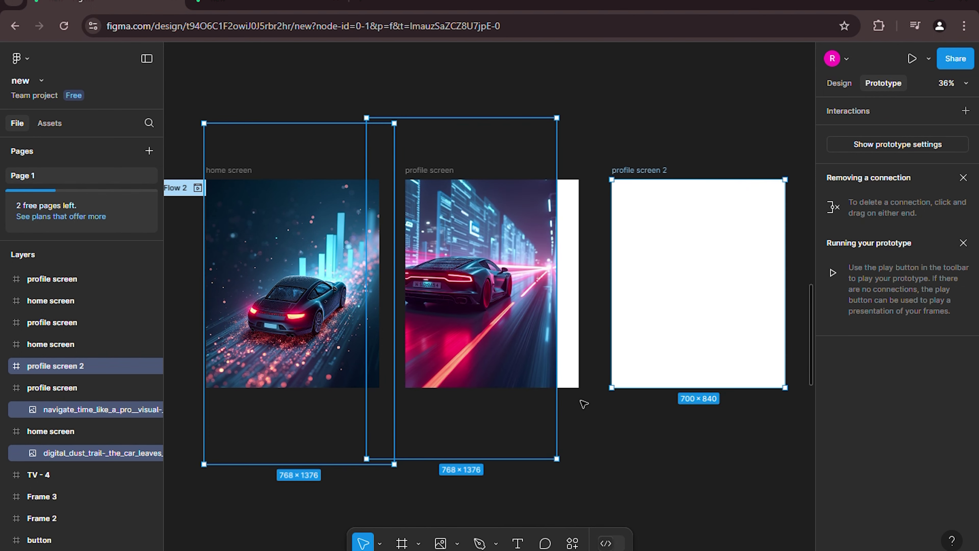
click(698, 284)
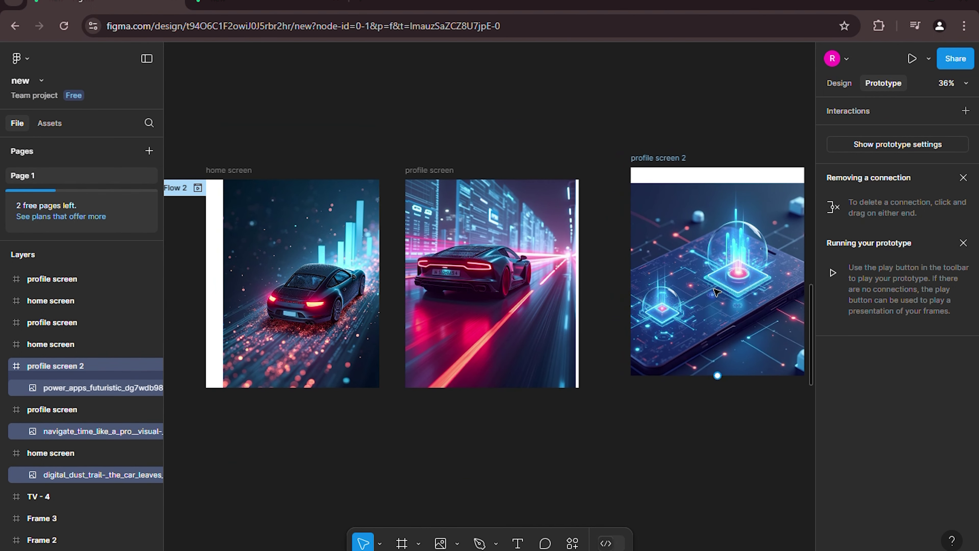
Reposition the three images so that each one fully covers its frame.
click(304, 285)
drag(304, 286, 288, 287)
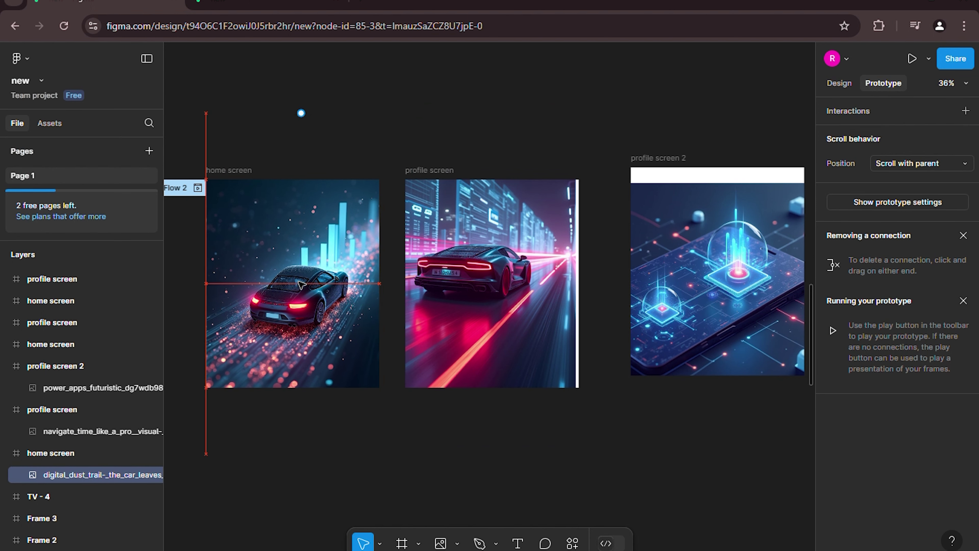
drag(495, 283, 506, 280)
drag(707, 275, 702, 253)
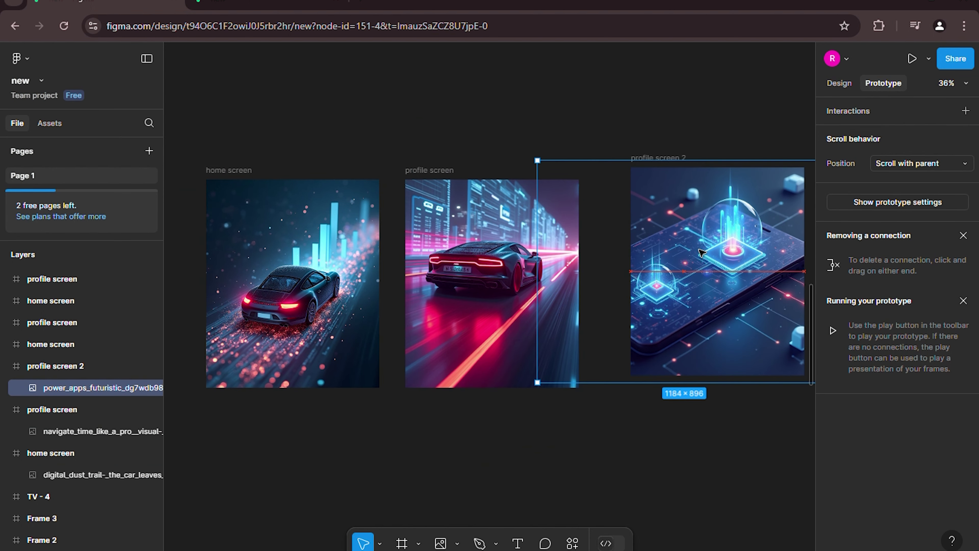
Align profile screen 2 with the other frames and shift the profile screen frame to even out the gaps.
click(665, 159)
drag(665, 160, 656, 173)
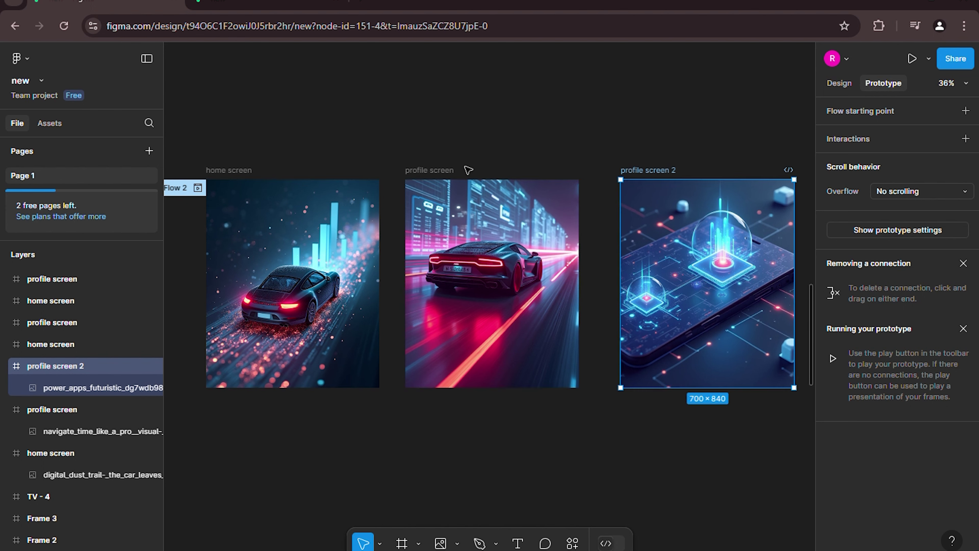
click(458, 174)
drag(458, 176, 466, 176)
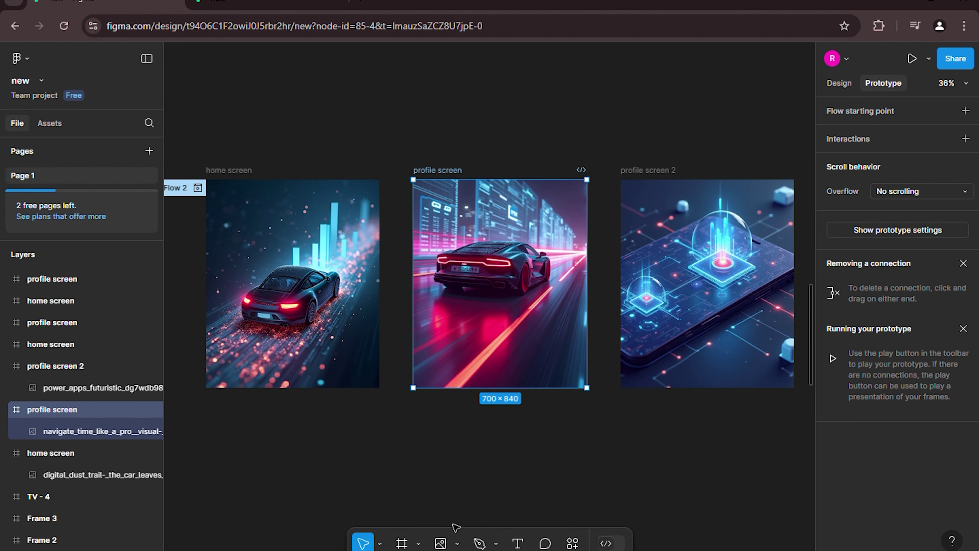
key(t)
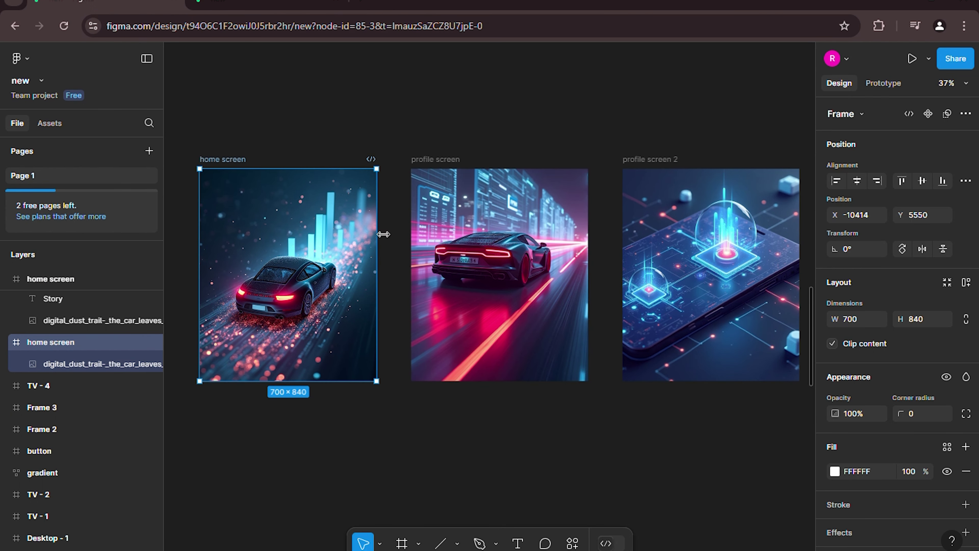
Add a layout grid to the home screen frame with size 50 and red FF0000 at 65% opacity.
scroll(925, 479, down, 2)
click(966, 492)
click(834, 516)
text(50)
key(Return)
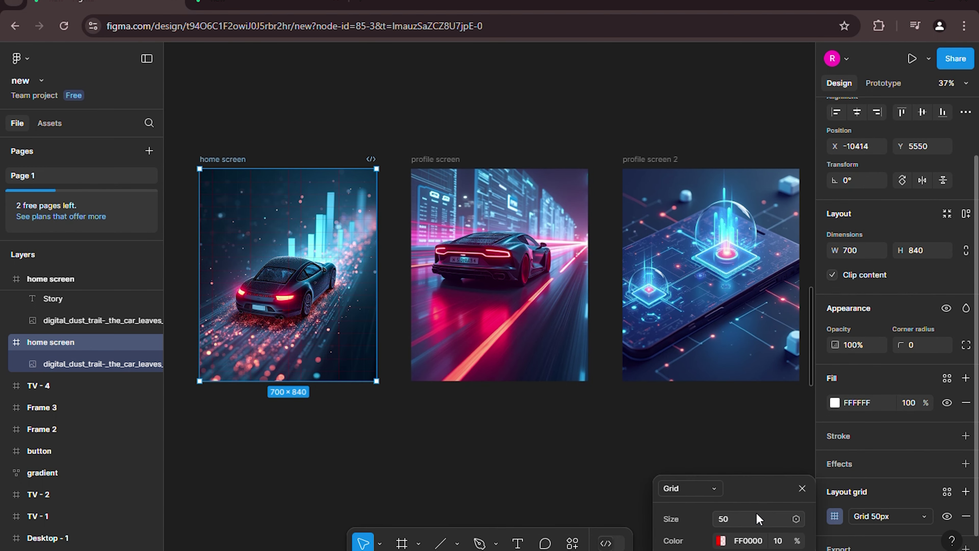
drag(795, 544, 896, 542)
scroll(216, 160, up, 5)
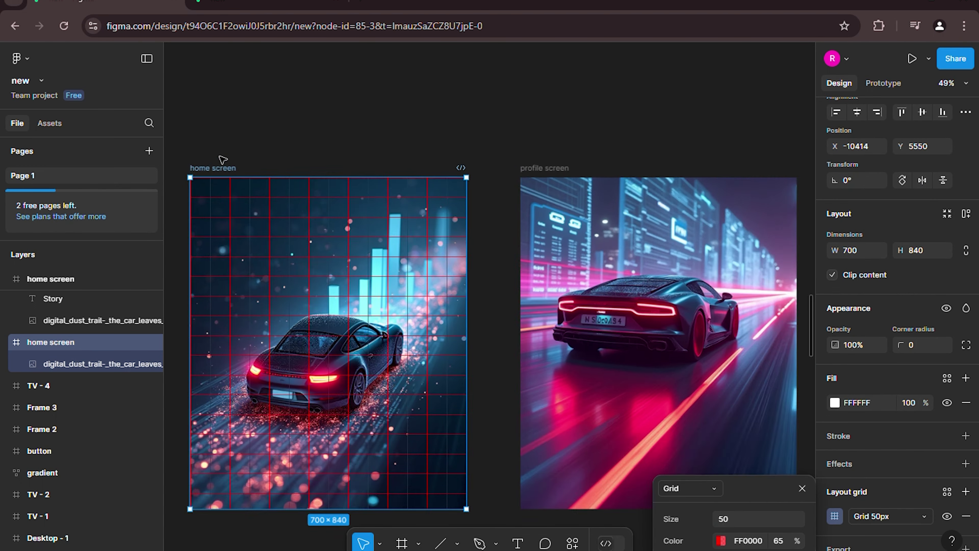
Draw a horizontal line 150 wide near the home screen's upper-left corner and set its stroke weight to 7.
scroll(328, 185, down, 2)
key(l)
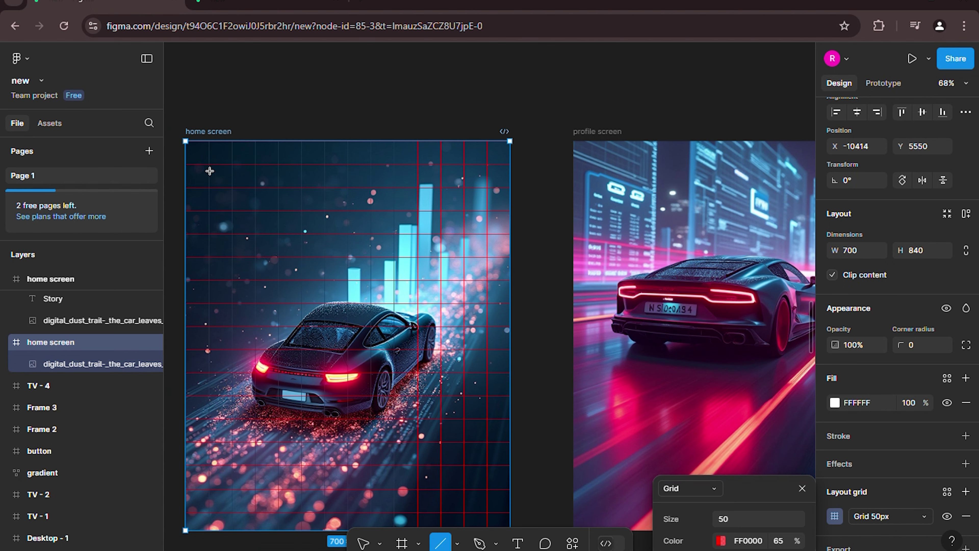
drag(209, 164, 279, 164)
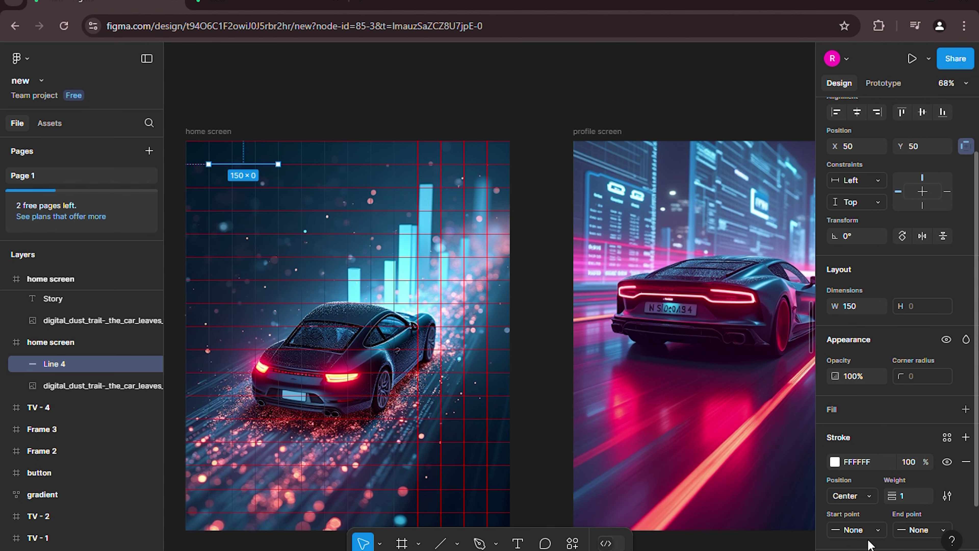
drag(893, 428, 898, 428)
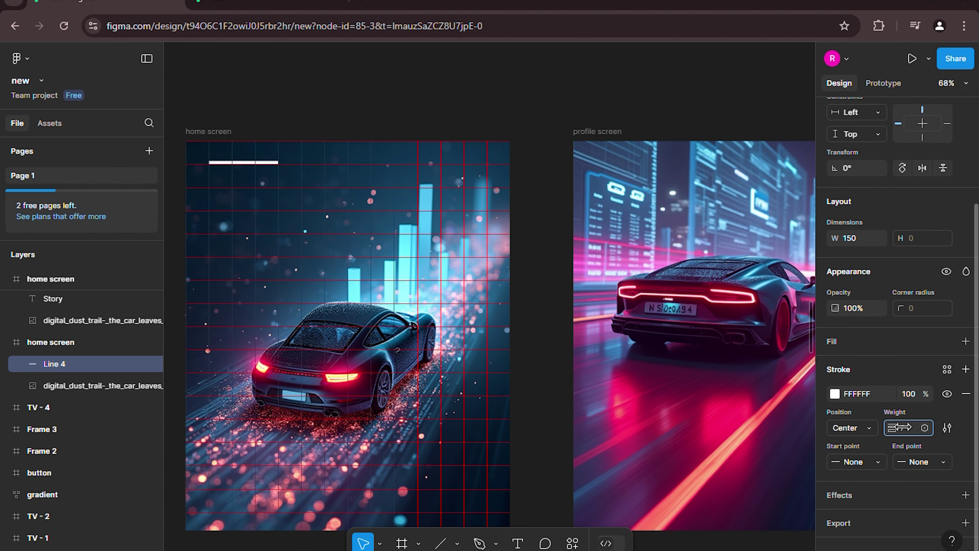
Duplicate the white line twice and space the copies evenly in a row across the home screen.
drag(256, 163, 461, 166)
drag(346, 164, 335, 165)
drag(429, 167, 421, 167)
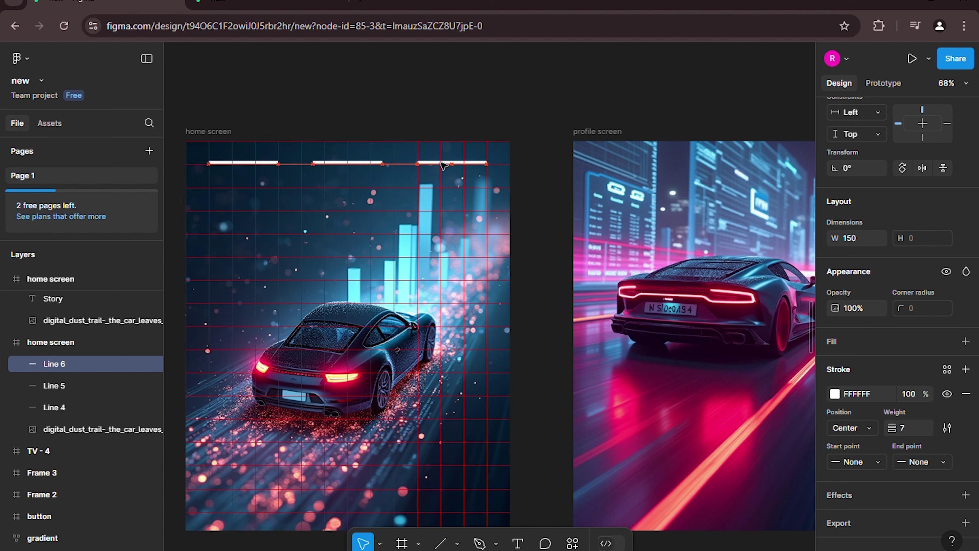
Set the stroke color of the middle and right lines to grey 757575.
click(335, 166)
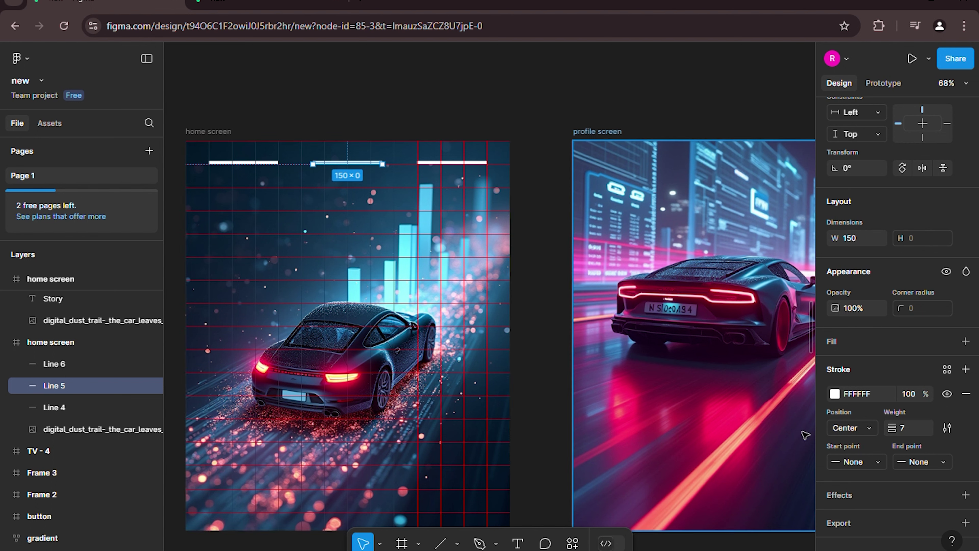
click(835, 394)
click(658, 279)
drag(660, 287, 653, 312)
click(740, 445)
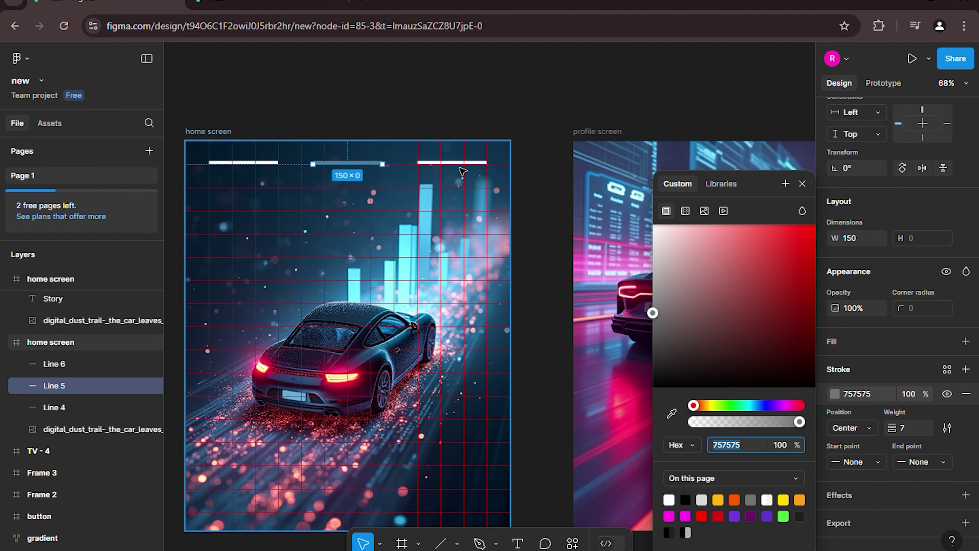
click(452, 163)
click(834, 394)
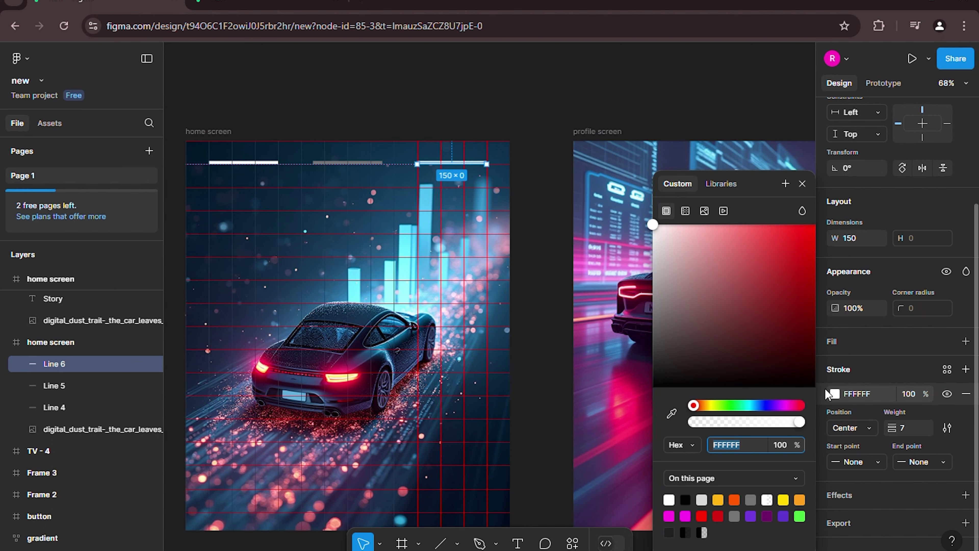
key(Return)
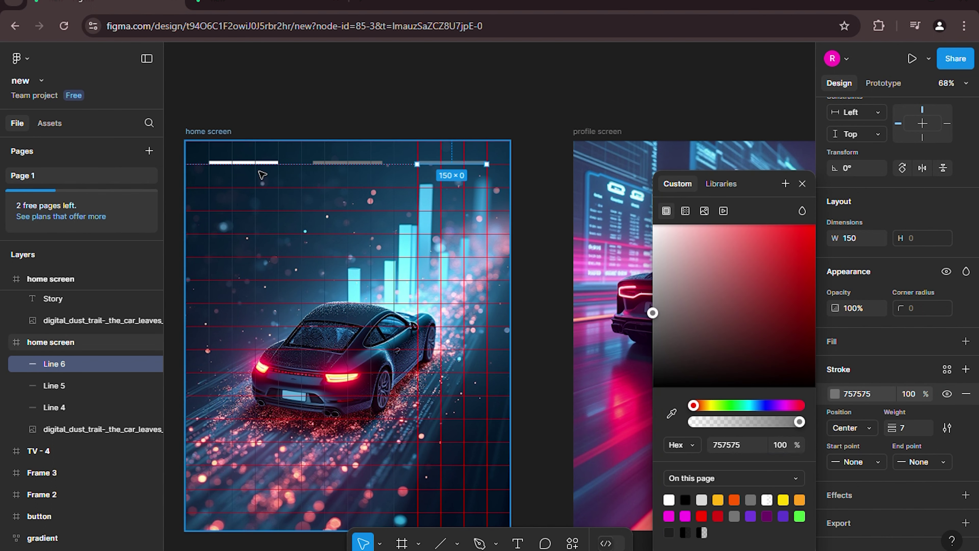
Move all three lines down by one grid row on the home screen.
click(242, 163)
shift+click(347, 163)
shift+click(449, 165)
drag(449, 165, 449, 194)
Add the text Story above the left line and align it with the line's left end.
key(t)
click(228, 167)
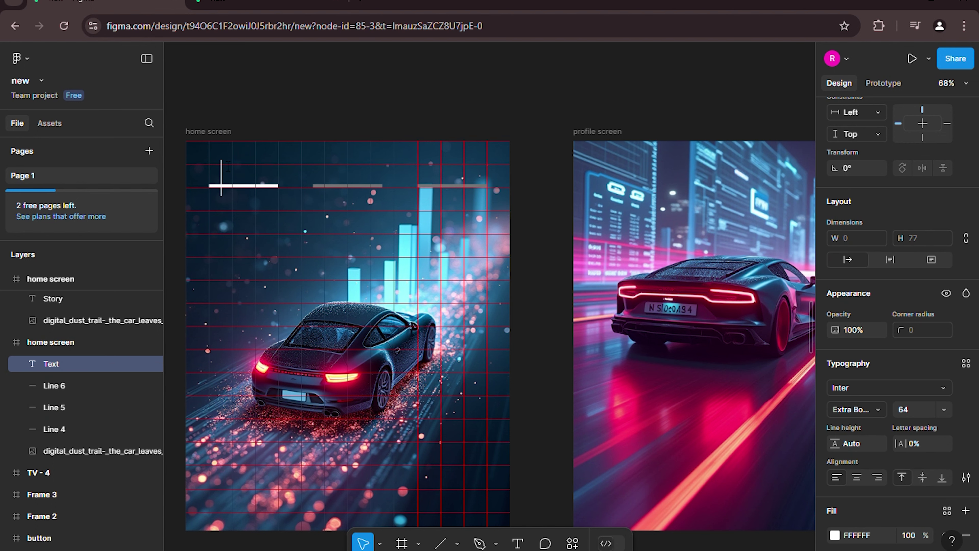
text(Story)
key(Escape)
drag(245, 175, 250, 165)
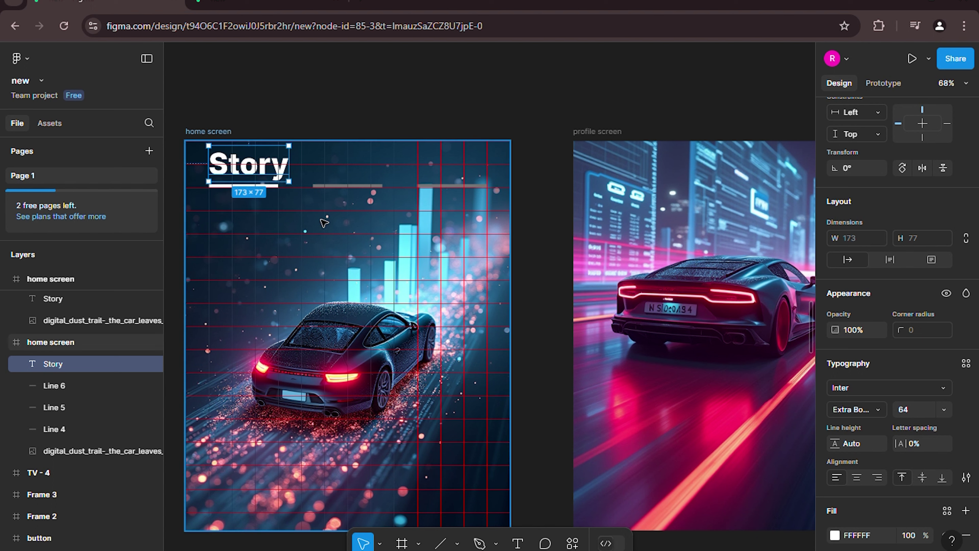
Remove the layout grid from the home screen frame.
scroll(932, 477, down, 3)
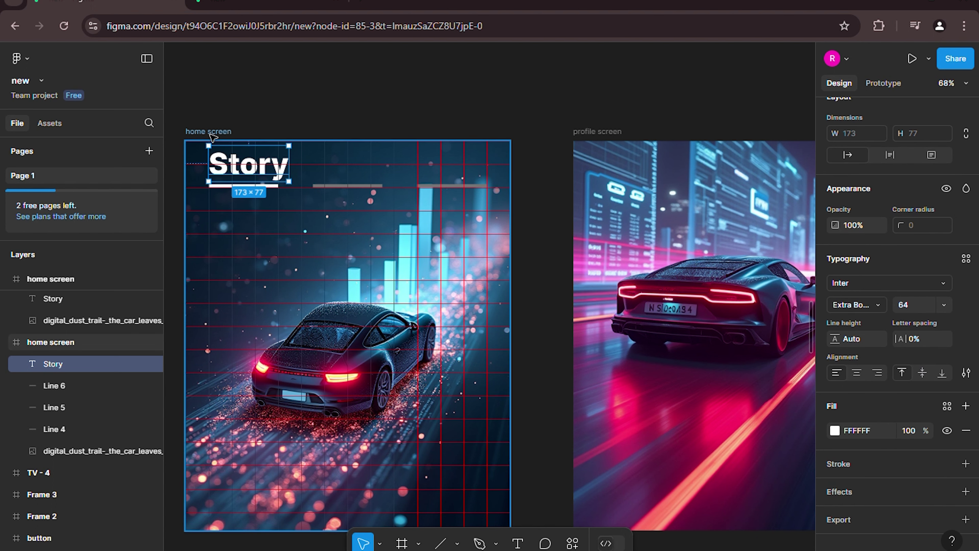
click(454, 218)
click(965, 486)
Copy the Story text and its three lines from the home screen into the profile screen frame.
click(247, 168)
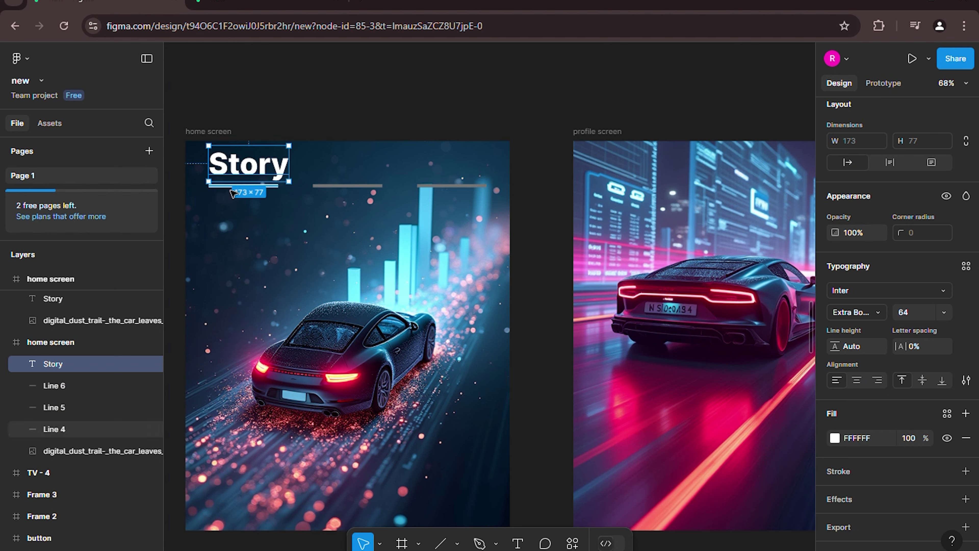
shift+click(243, 186)
shift+click(347, 186)
shift+click(429, 187)
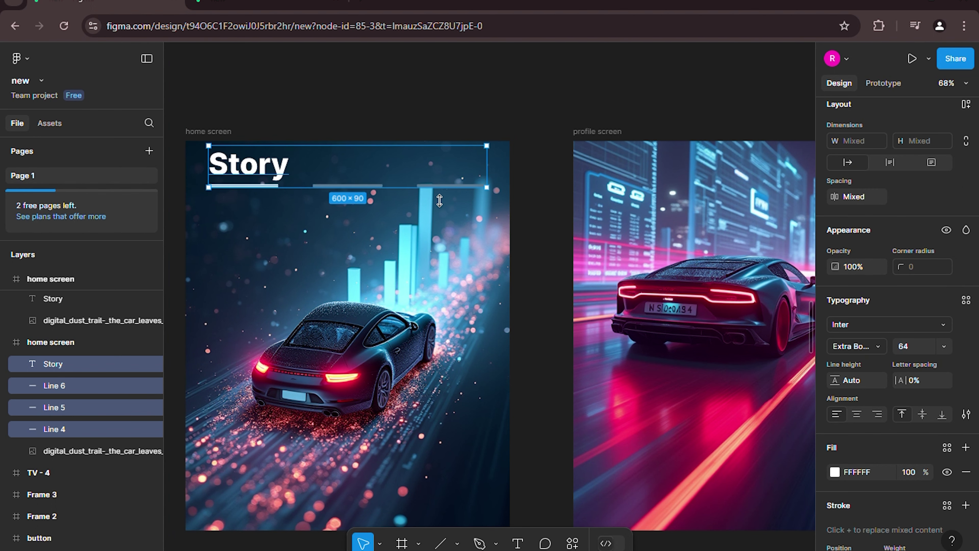
scroll(564, 241, down, 2)
scroll(565, 240, right, 5)
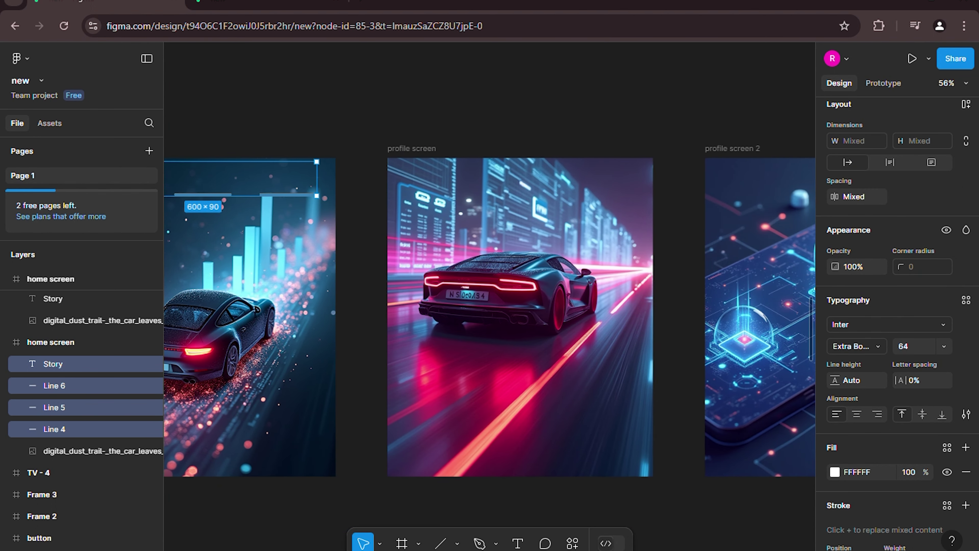
scroll(297, 485, right, 2)
click(322, 148)
key(ctrl+v)
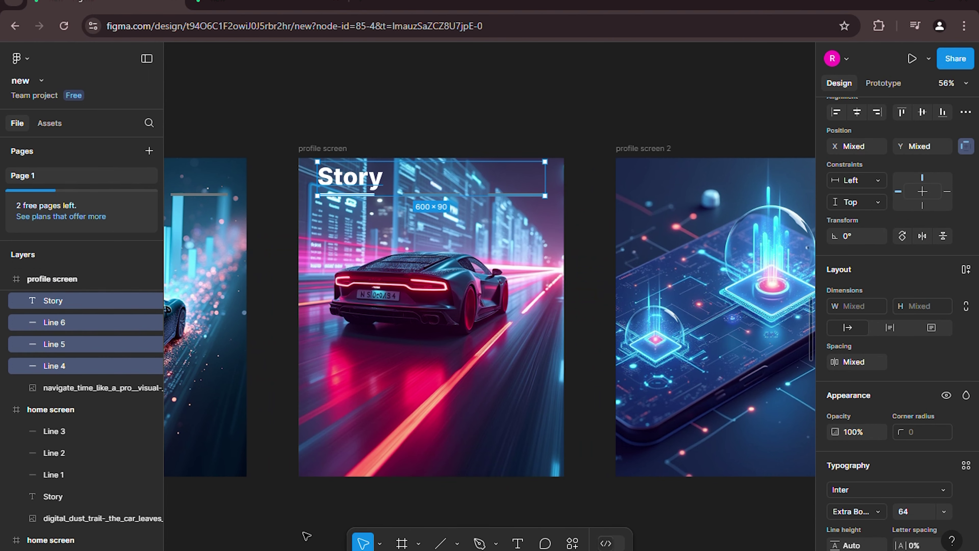
Paste the Story text and three lines into the profile screen 2 frame.
scroll(428, 231, right, 3)
click(428, 148)
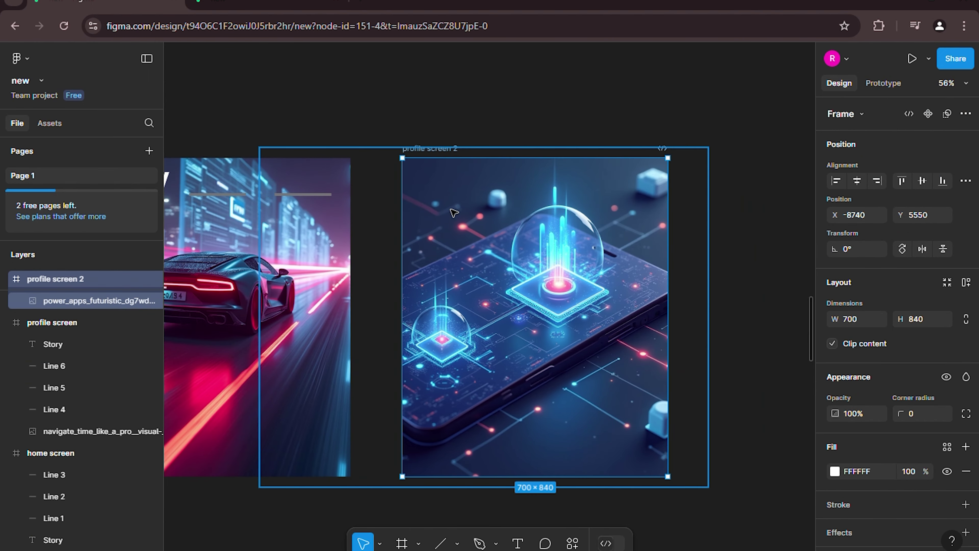
key(ctrl+v)
scroll(400, 129, left, 3)
scroll(326, 211, up, 5)
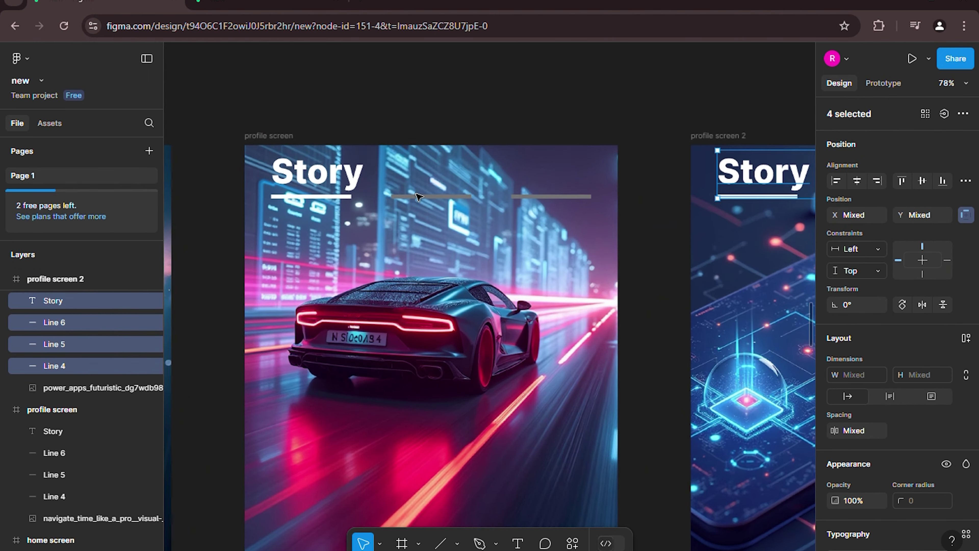
Set the stroke colour of the left line in the profile screen frame to 757575.
click(325, 198)
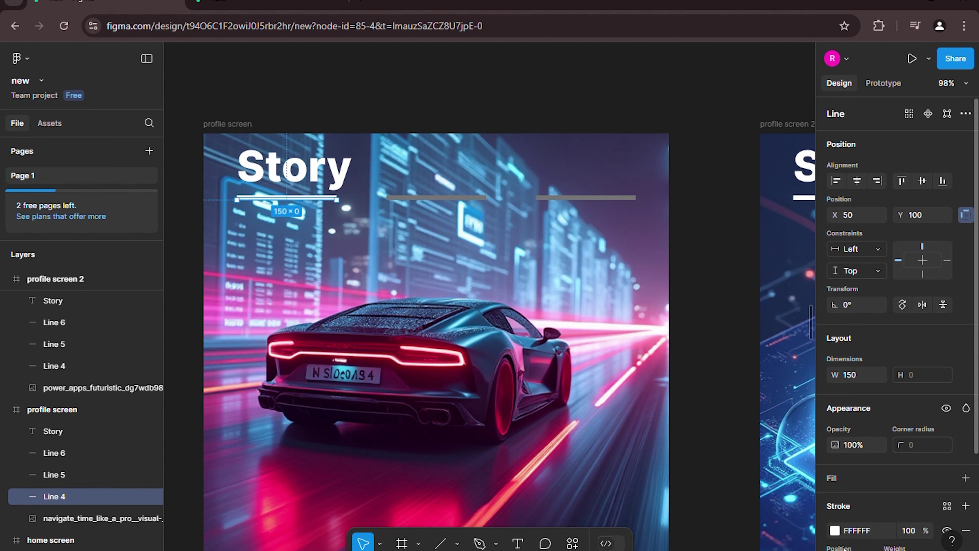
click(835, 530)
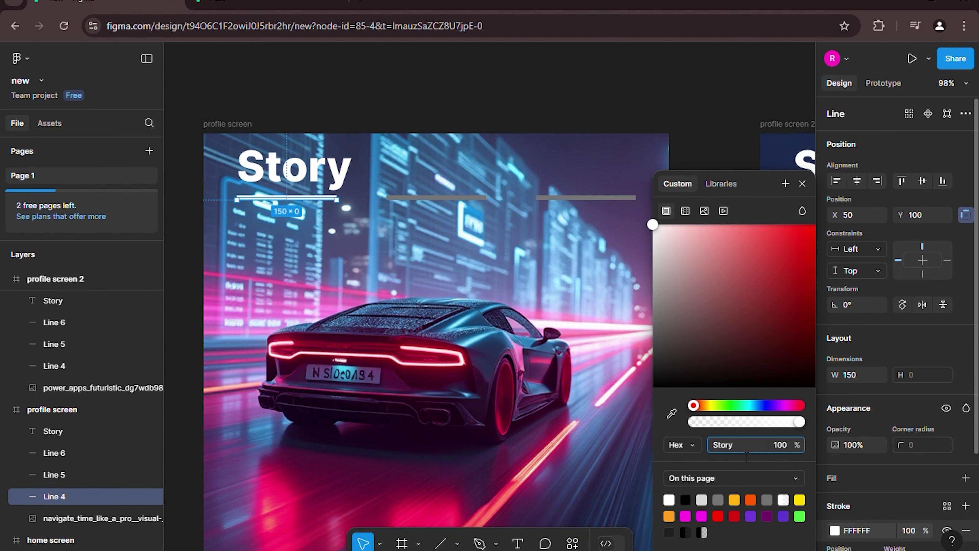
text(757575)
key(Return)
Set the stroke colour of the middle line in the profile screen frame to white, FFFFFF.
click(424, 197)
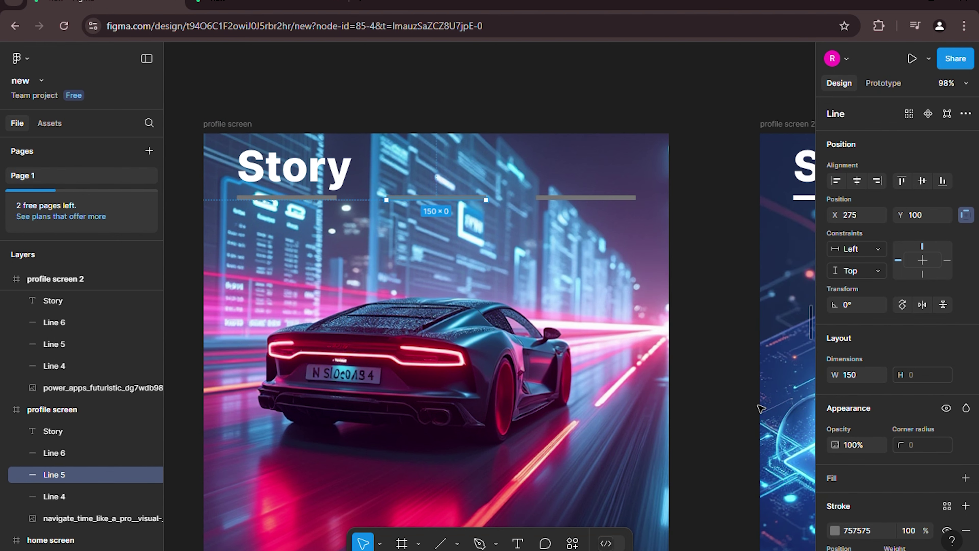
click(834, 530)
drag(703, 335, 652, 224)
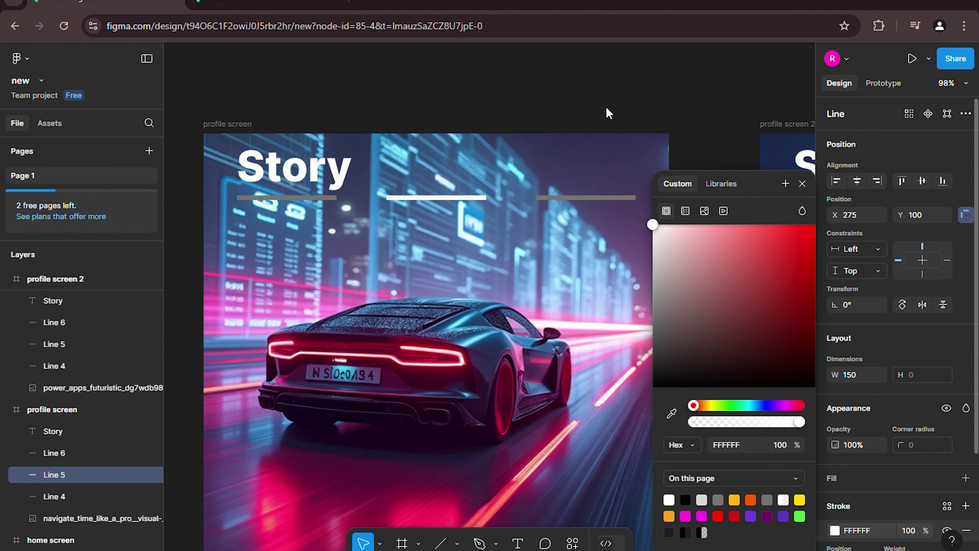
Set the stroke colour of the left line in the profile screen 2 frame to 757575.
scroll(559, 270, down, 3)
click(575, 196)
drag(699, 435, 332, 403)
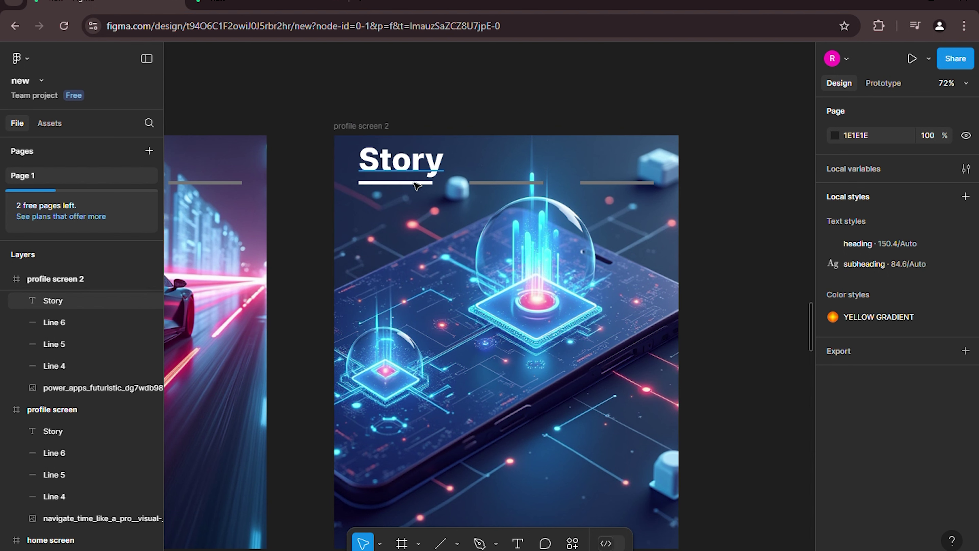
click(54, 366)
click(835, 531)
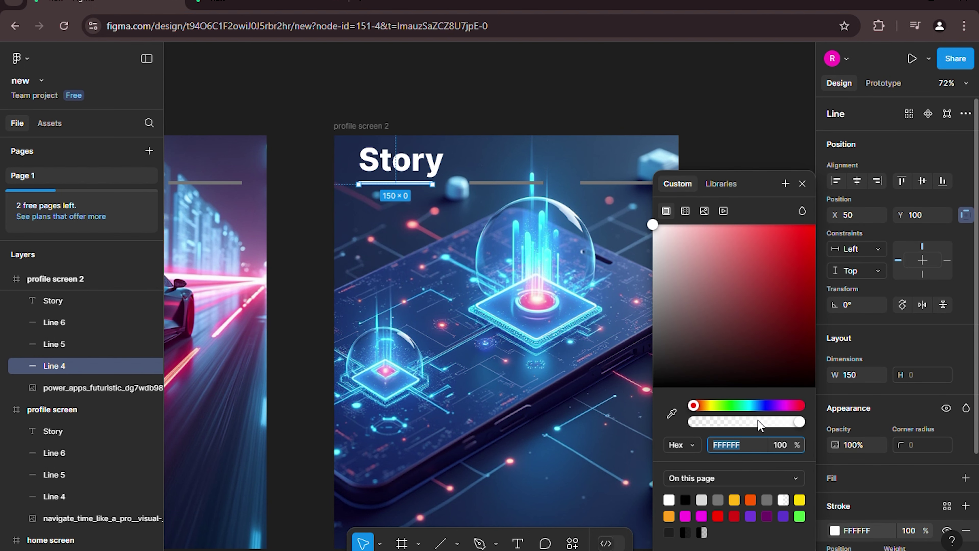
key(Return)
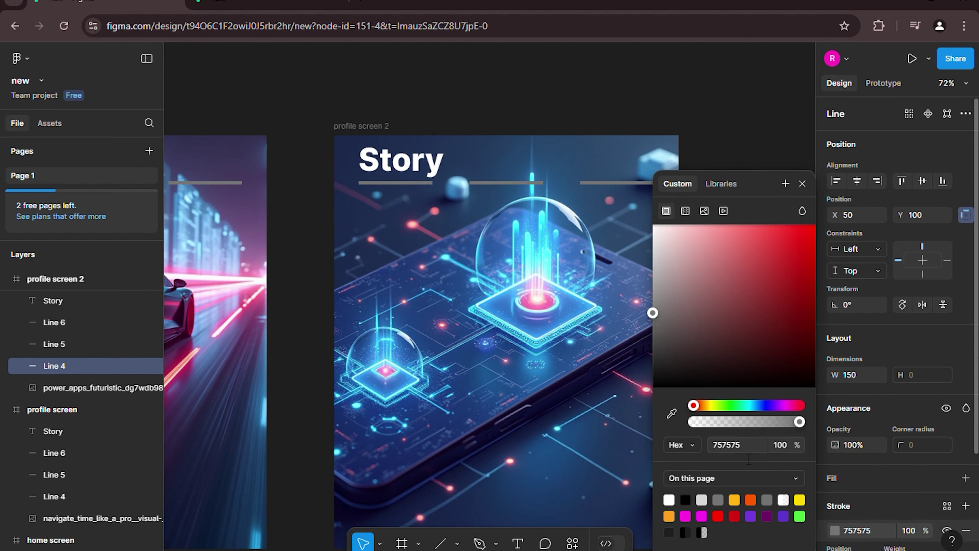
Set the stroke colour of the rightmost line in the profile screen 2 frame to FFFFFF.
click(617, 184)
click(835, 532)
text(ffffff)
key(Return)
click(608, 105)
key(shift+1)
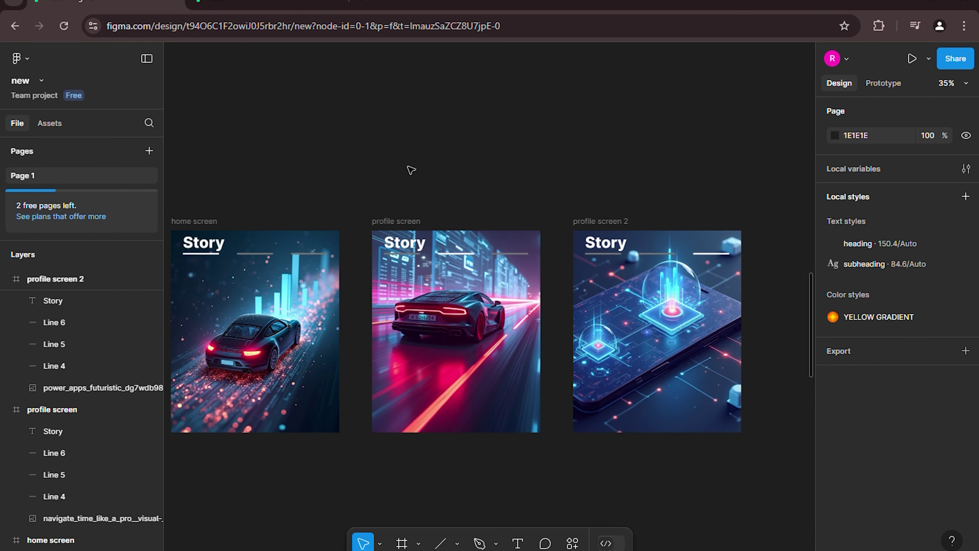
Add an on-click prototype connection from the home screen frame with the image story to the adjacent profile screen frame.
click(876, 87)
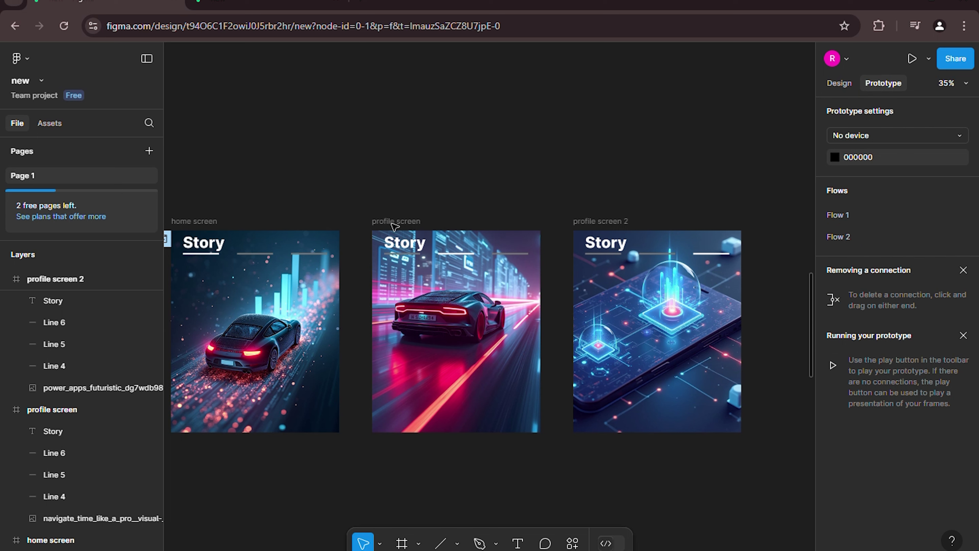
click(194, 221)
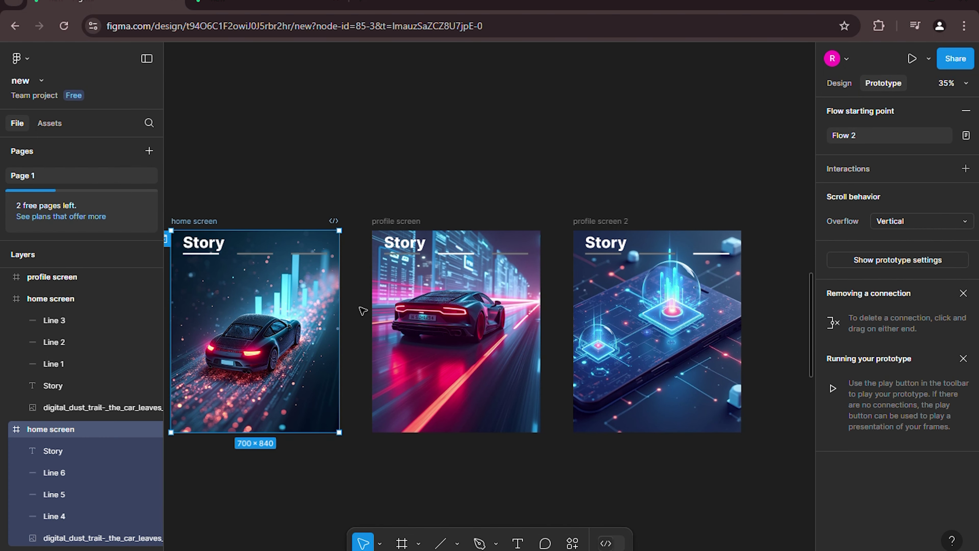
drag(339, 331, 514, 337)
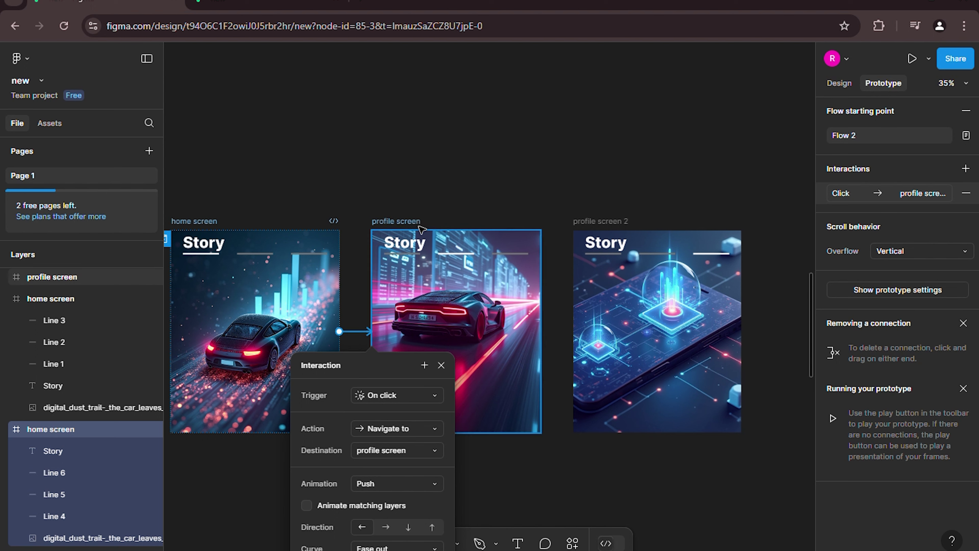
drag(398, 365, 400, 262)
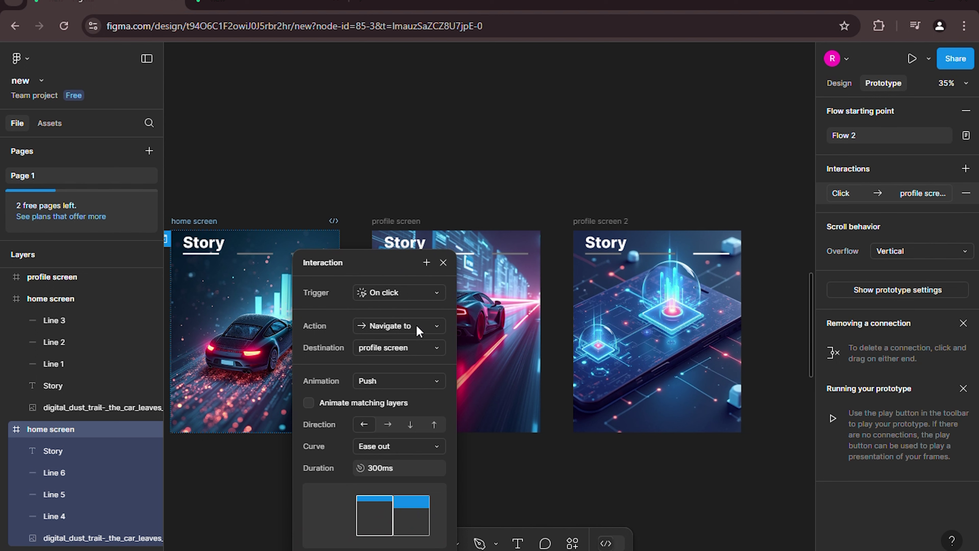
Set the home screen to profile screen interaction's animation to Slide out with a rightward direction.
click(429, 384)
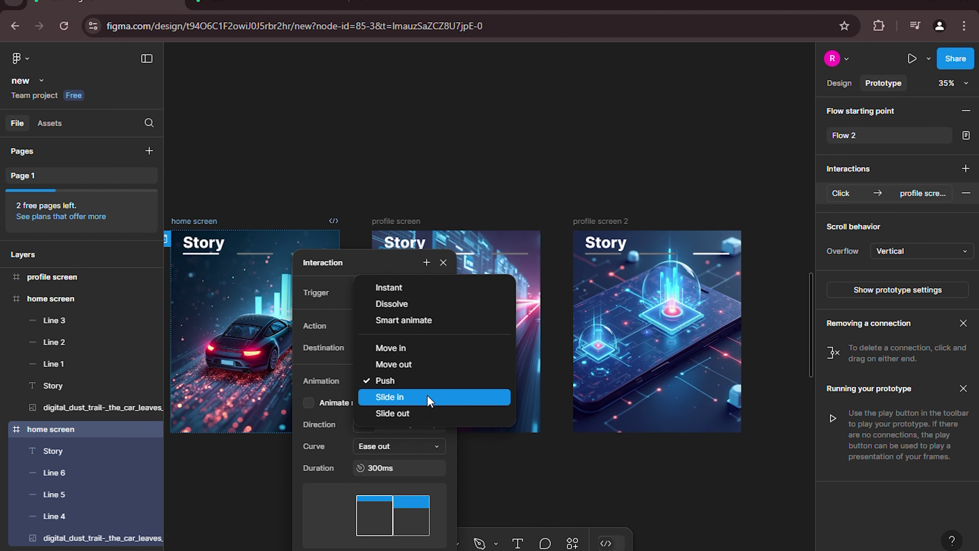
click(429, 400)
click(417, 385)
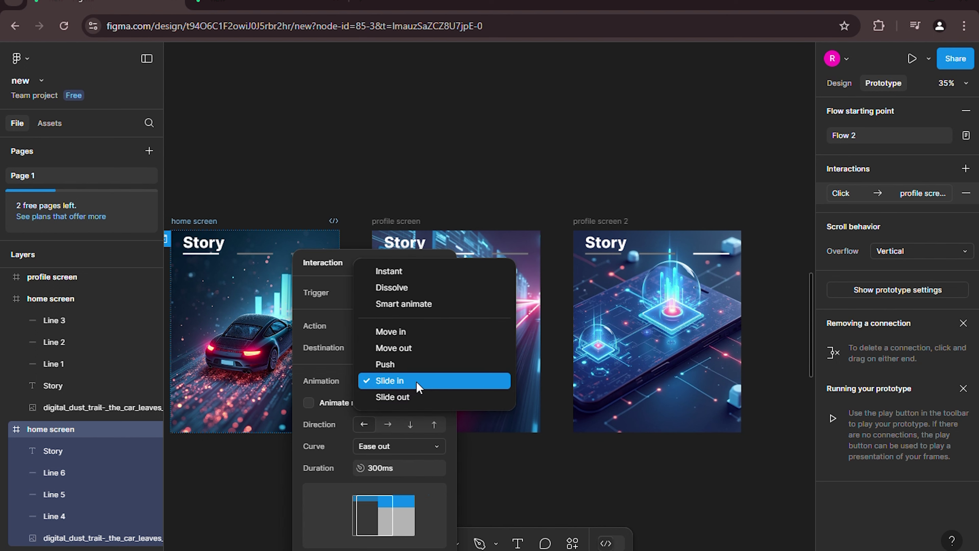
click(419, 398)
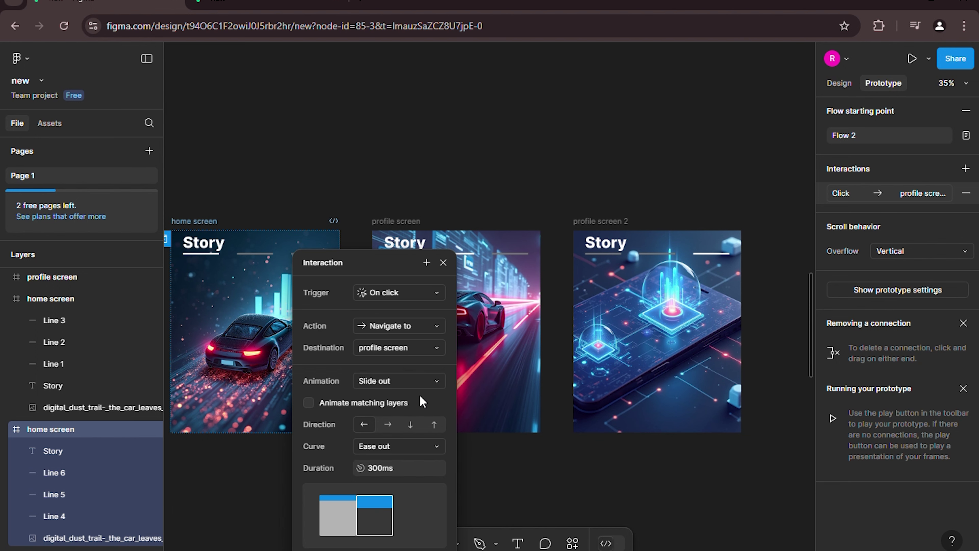
click(388, 424)
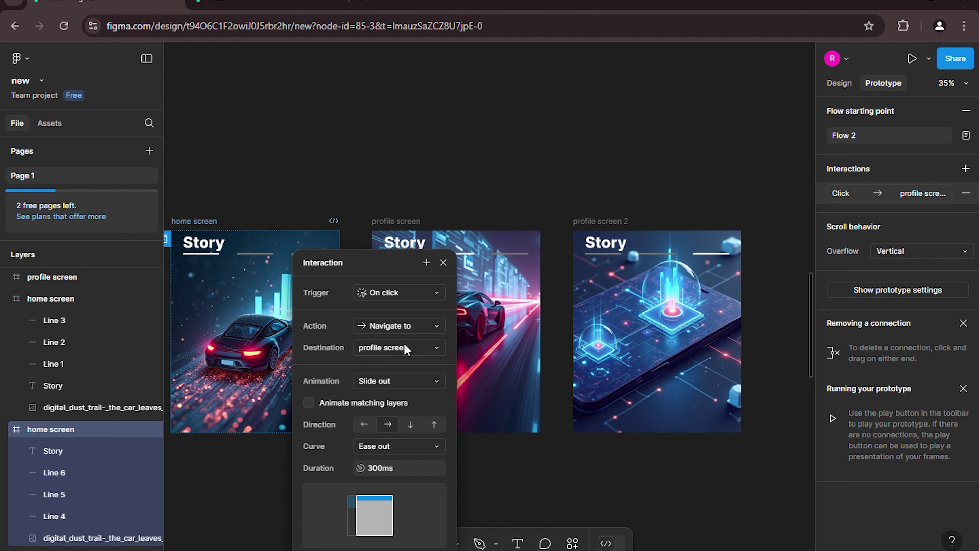
click(443, 263)
Connect the profile screen frame to profile screen 2 with an on-click Navigate to interaction.
click(534, 328)
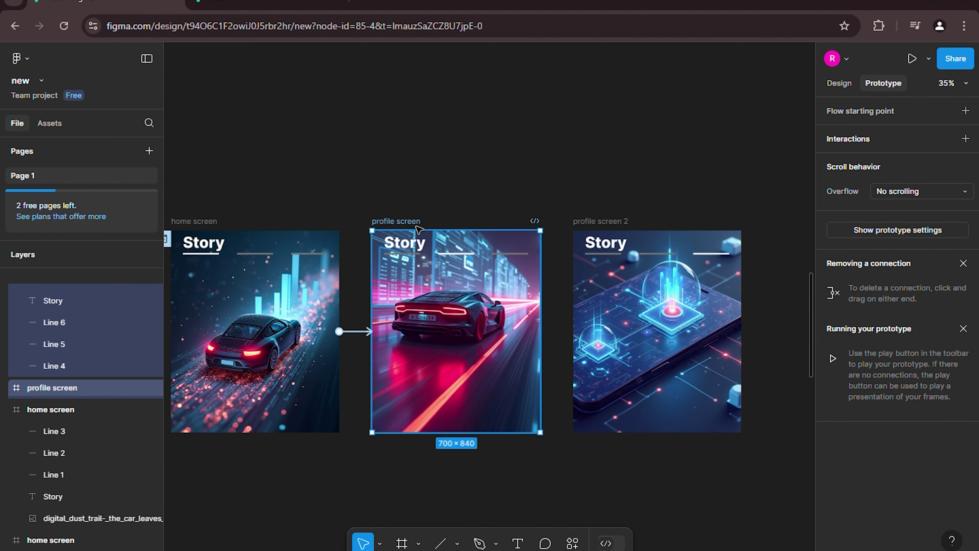
drag(540, 331, 596, 337)
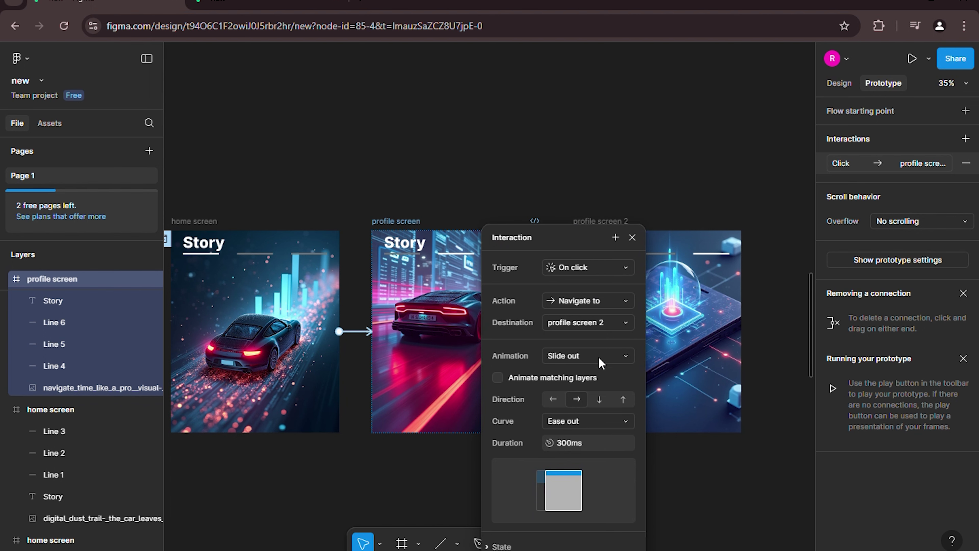
click(667, 464)
Connect profile screen 2 back to the home screen frame with an on-click Navigate to interaction.
click(682, 380)
drag(742, 331, 263, 283)
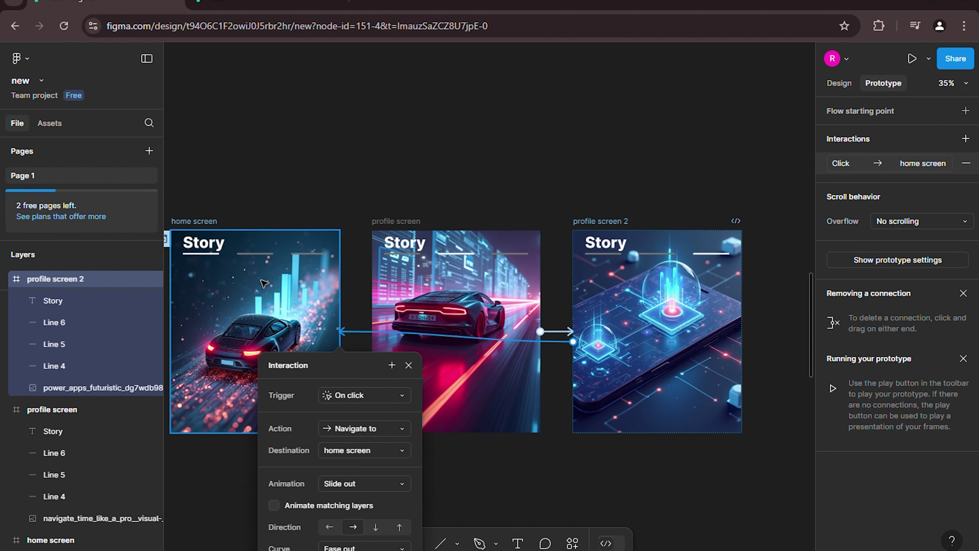
drag(328, 370, 360, 247)
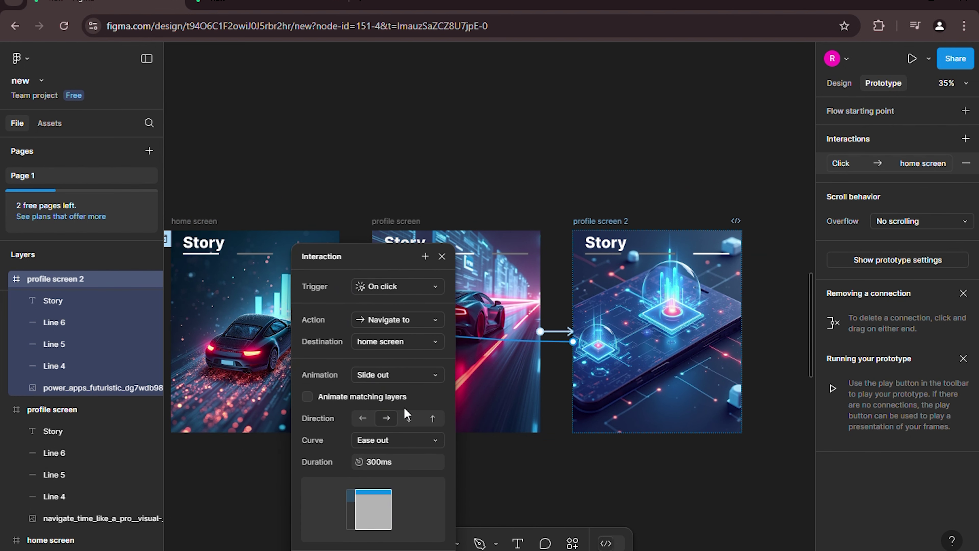
click(442, 258)
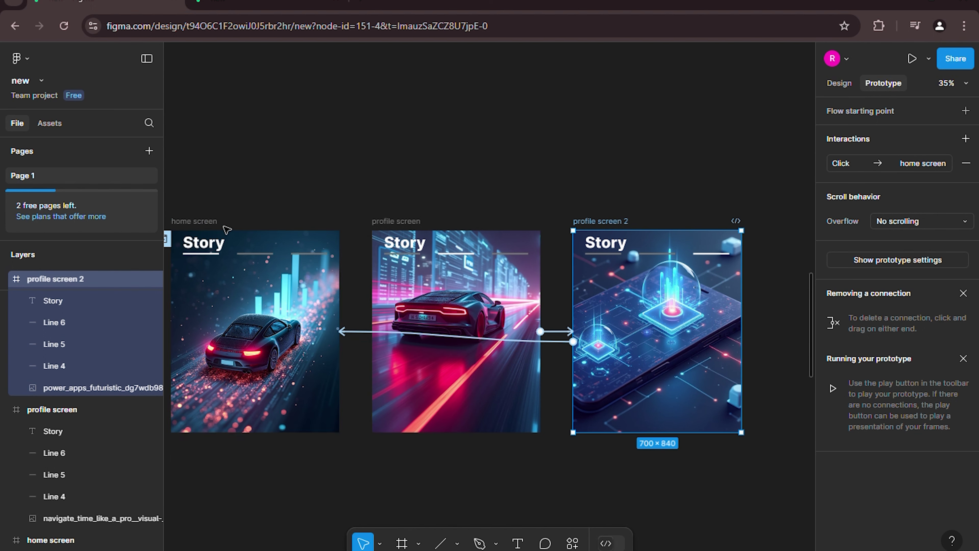
Play the story prototype starting from the home screen frame to check its transitions.
click(214, 226)
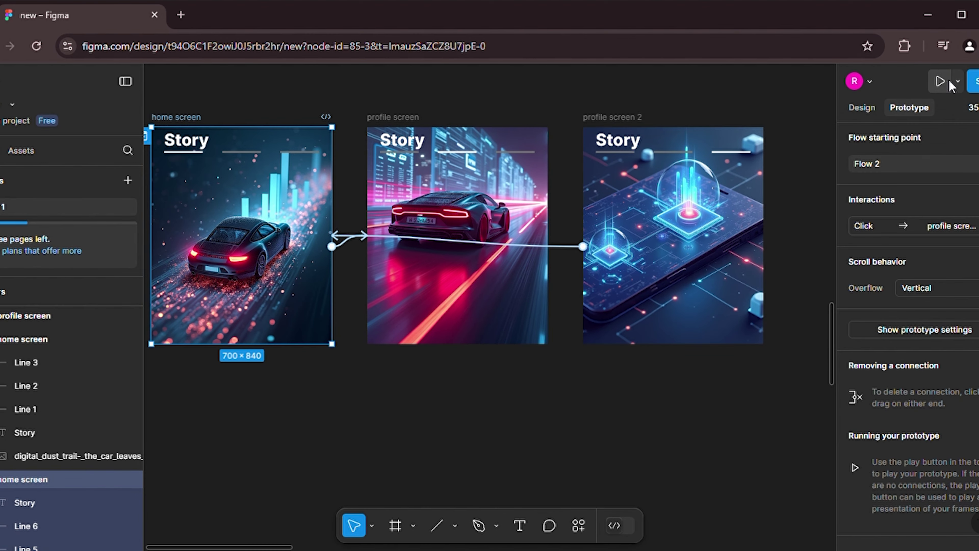
click(929, 58)
click(903, 89)
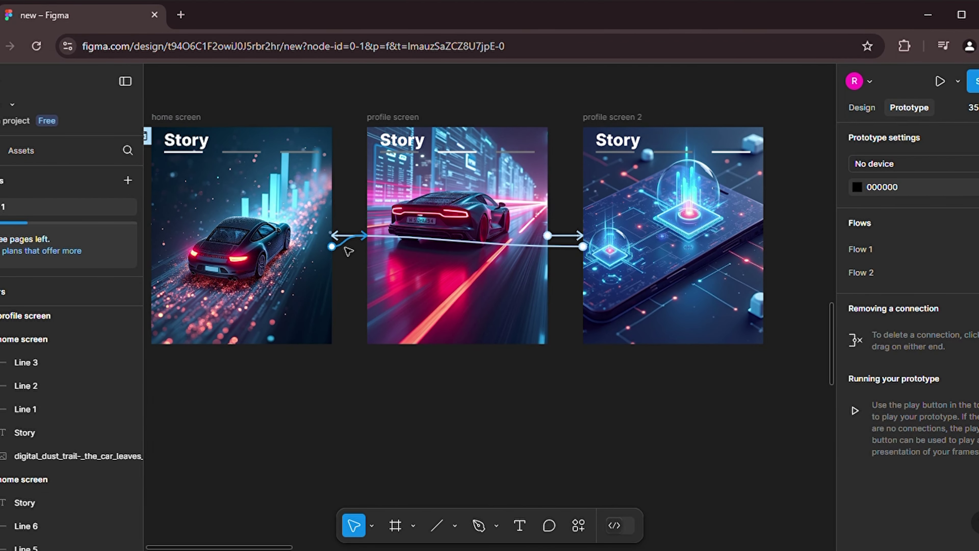
Change the home screen to profile screen interaction's animation to Push with a downward direction.
click(342, 259)
drag(359, 287, 405, 128)
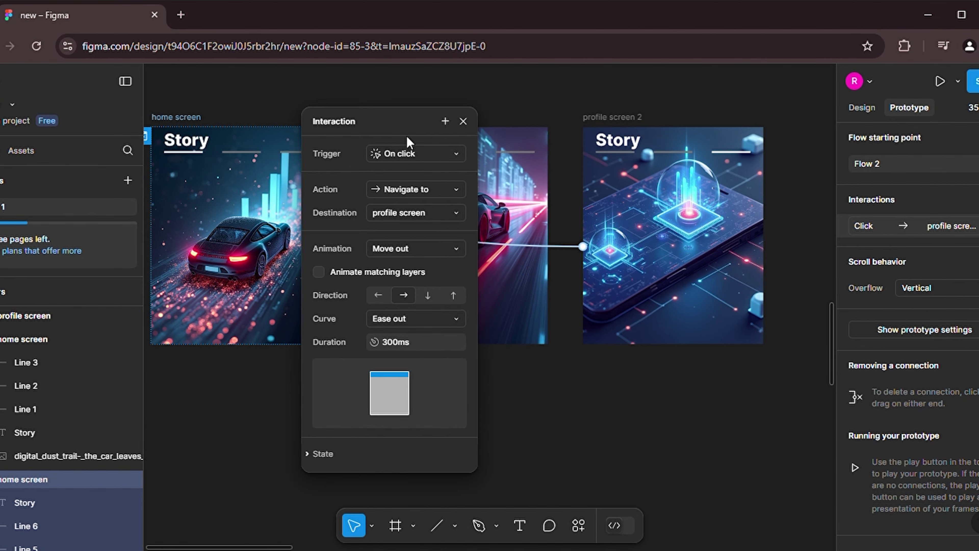
click(460, 251)
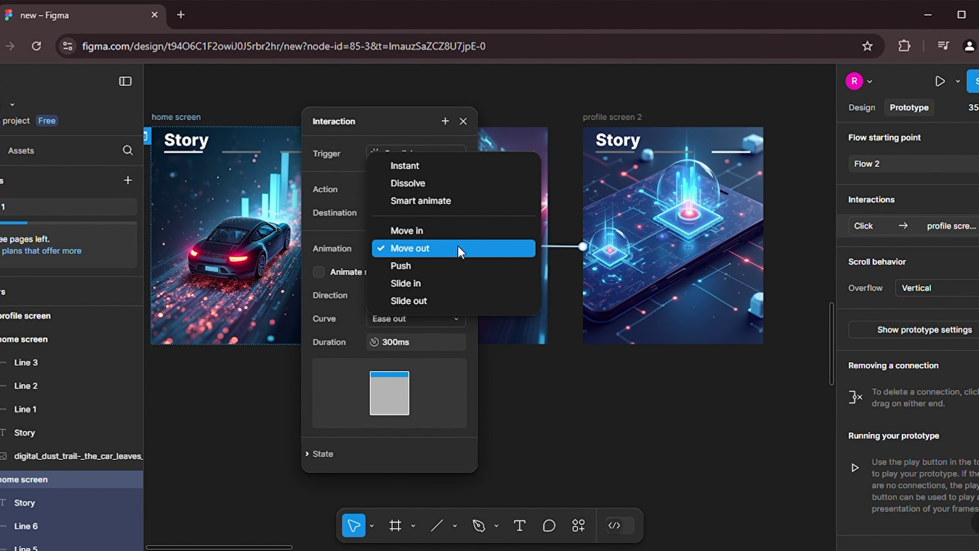
click(460, 266)
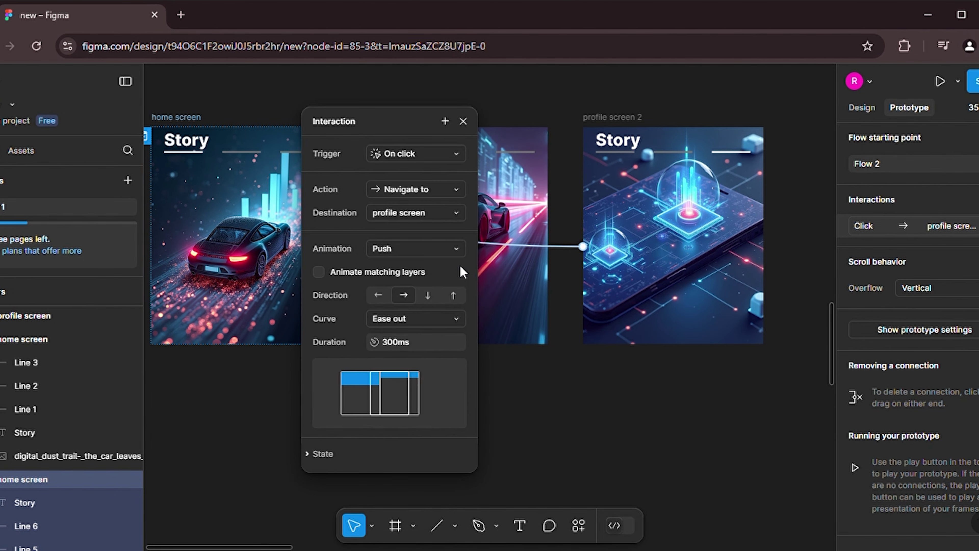
click(429, 296)
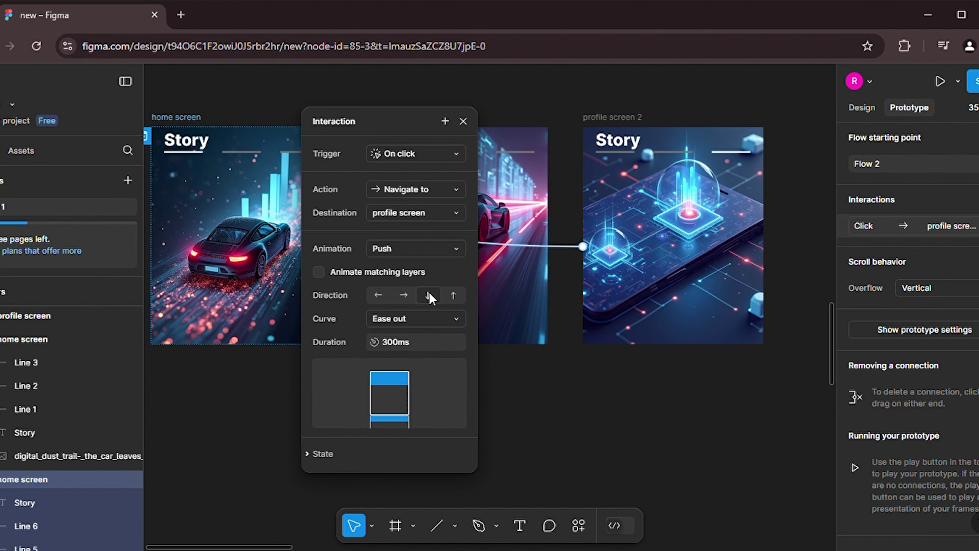
click(464, 122)
click(478, 134)
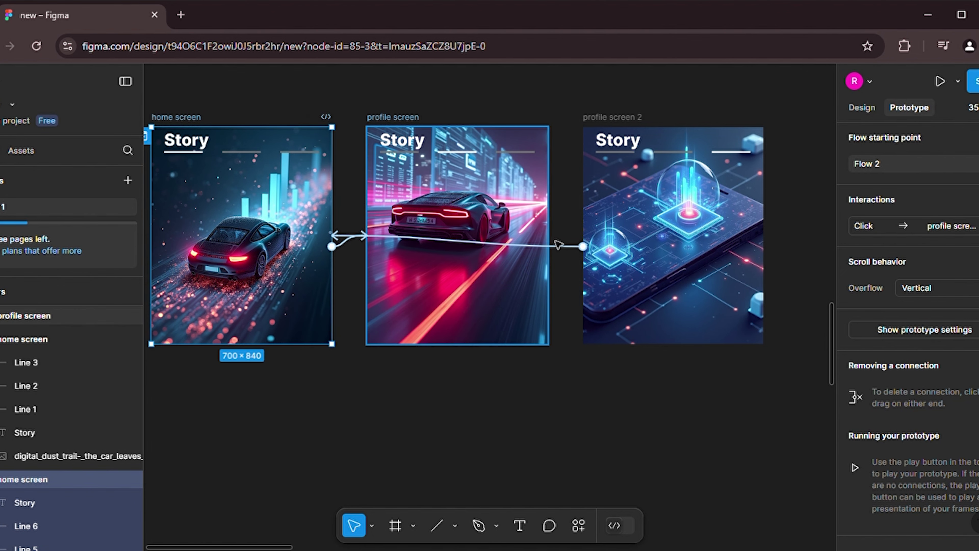
Change the profile screen to profile screen 2 interaction's animation to Push with a downward direction.
click(559, 239)
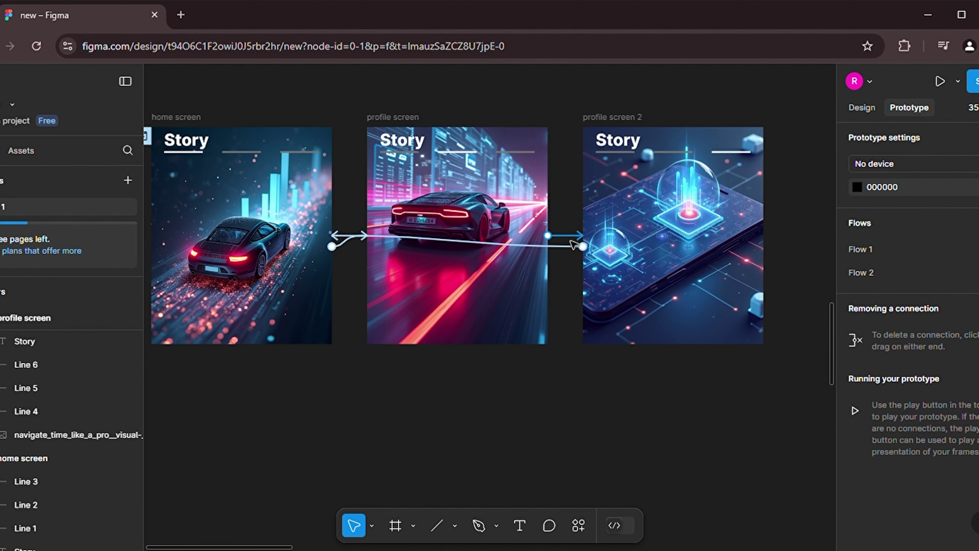
click(570, 236)
click(603, 399)
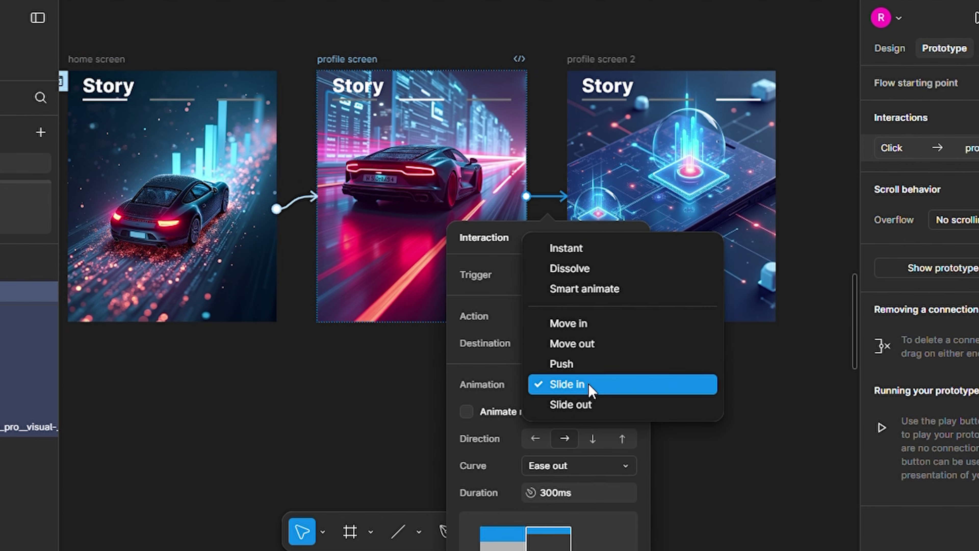
click(603, 382)
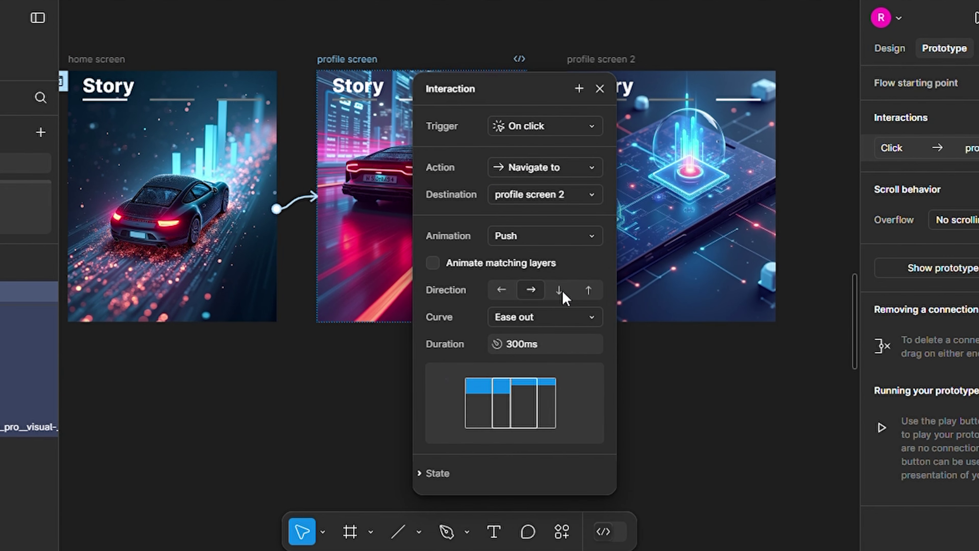
click(560, 290)
click(600, 89)
Change the profile screen 2 to home screen interaction's animation to Push with a downward direction.
drag(809, 61, 516, 328)
click(416, 208)
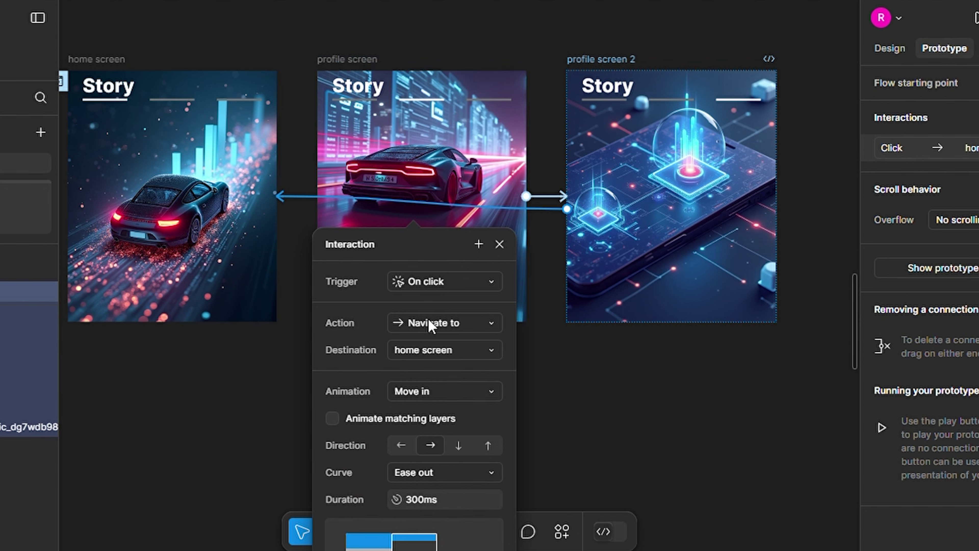
click(484, 394)
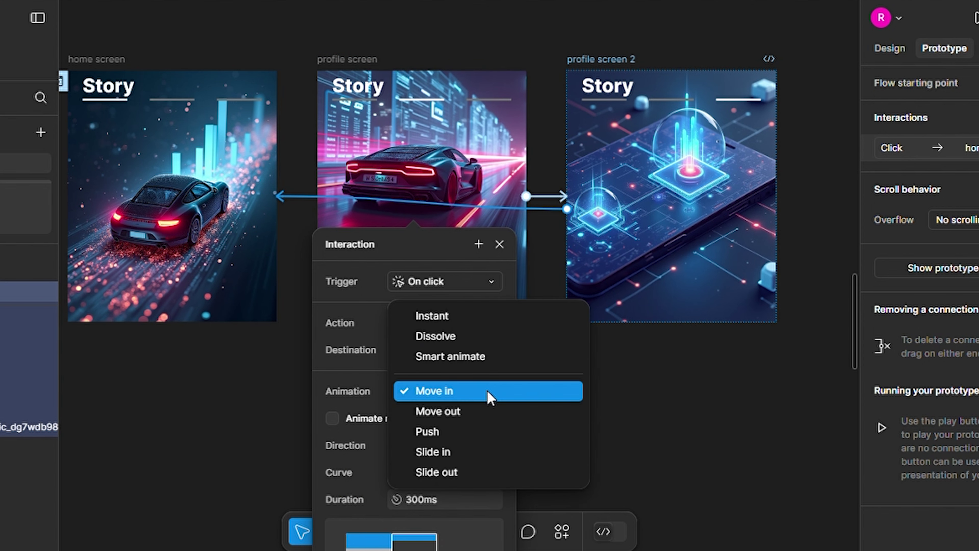
click(479, 432)
click(454, 438)
click(500, 244)
Run the prototype again to review the Push transitions between the three story frames.
drag(516, 330, 810, 60)
click(974, 18)
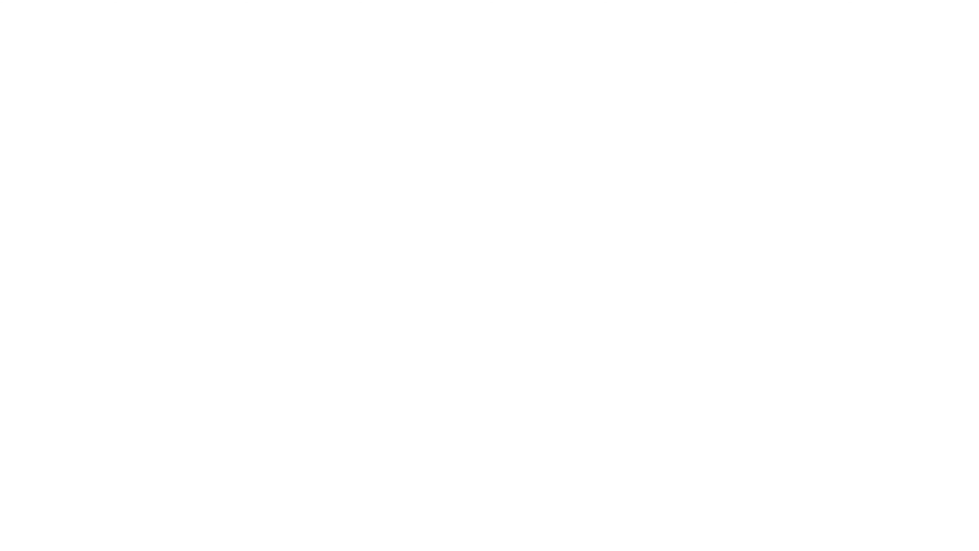